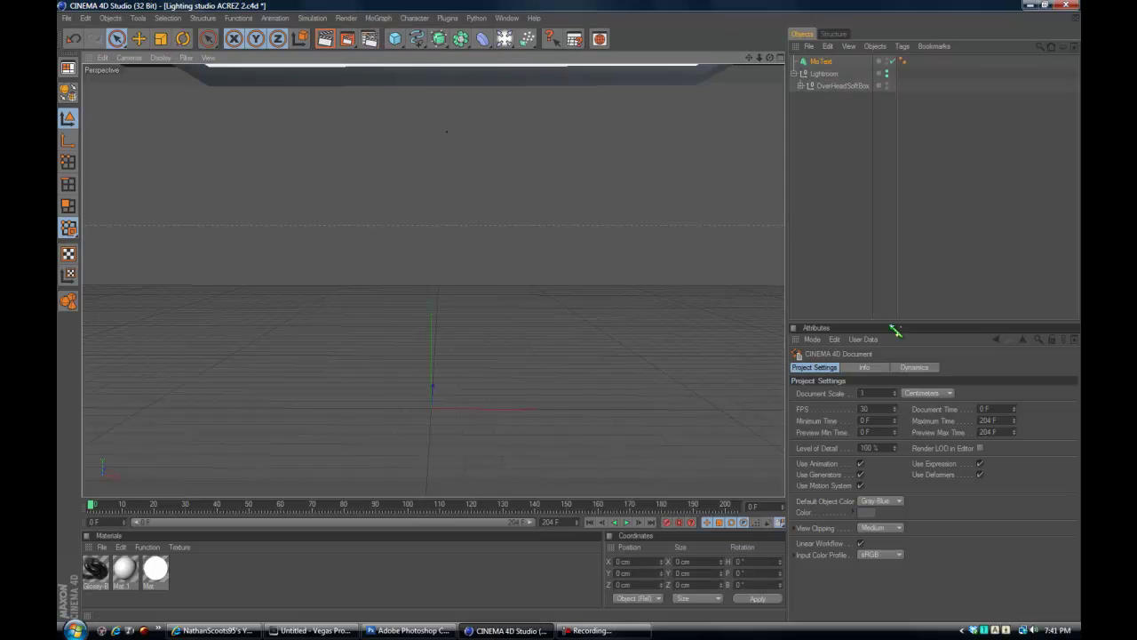
Edit the 3D MoText lettering and switch it to a graffiti font.
{"action": "left_click", "coordinate": [834, 418]}
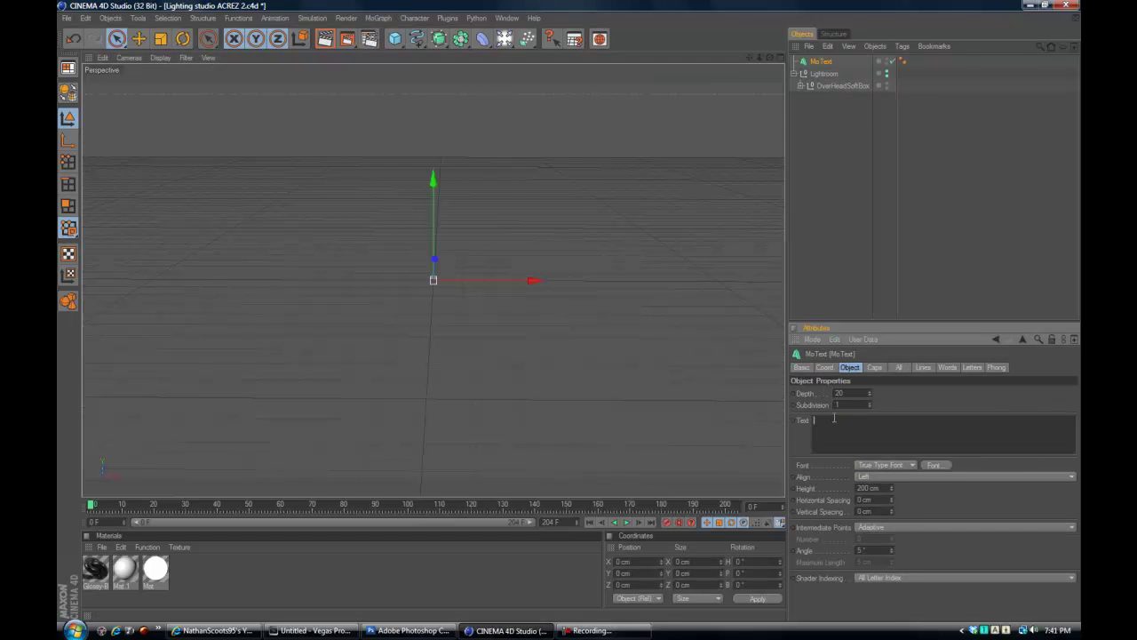
{"action": "type", "text": "ScooTer Fag"}
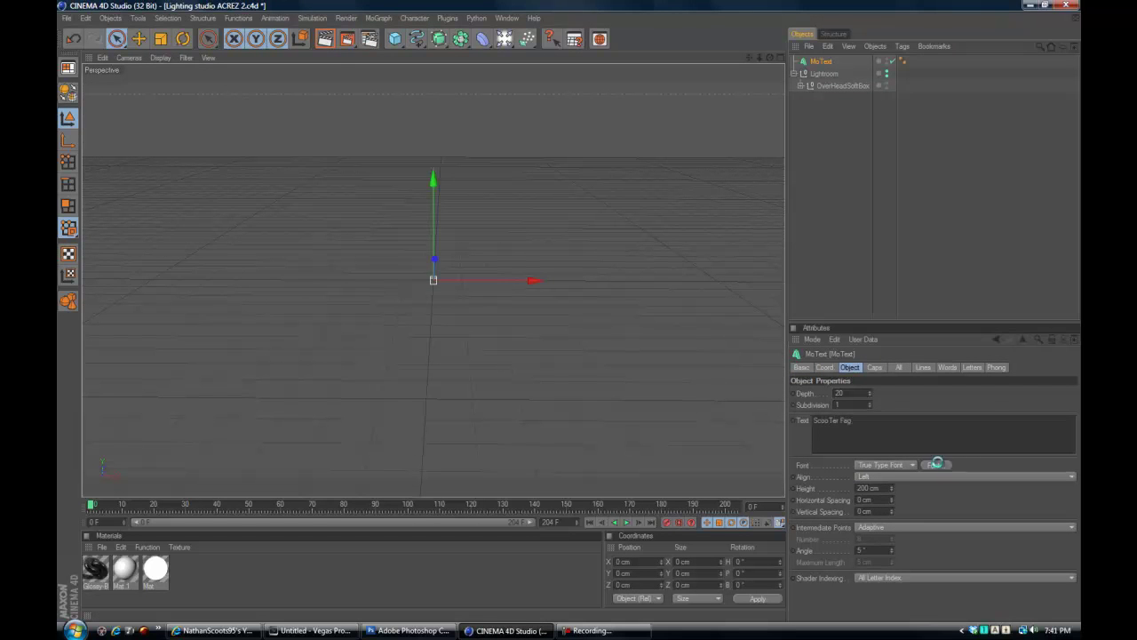
{"action": "left_click", "coordinate": [933, 465]}
{"action": "left_click", "coordinate": [116, 132]}
{"action": "left_click", "coordinate": [300, 102]}
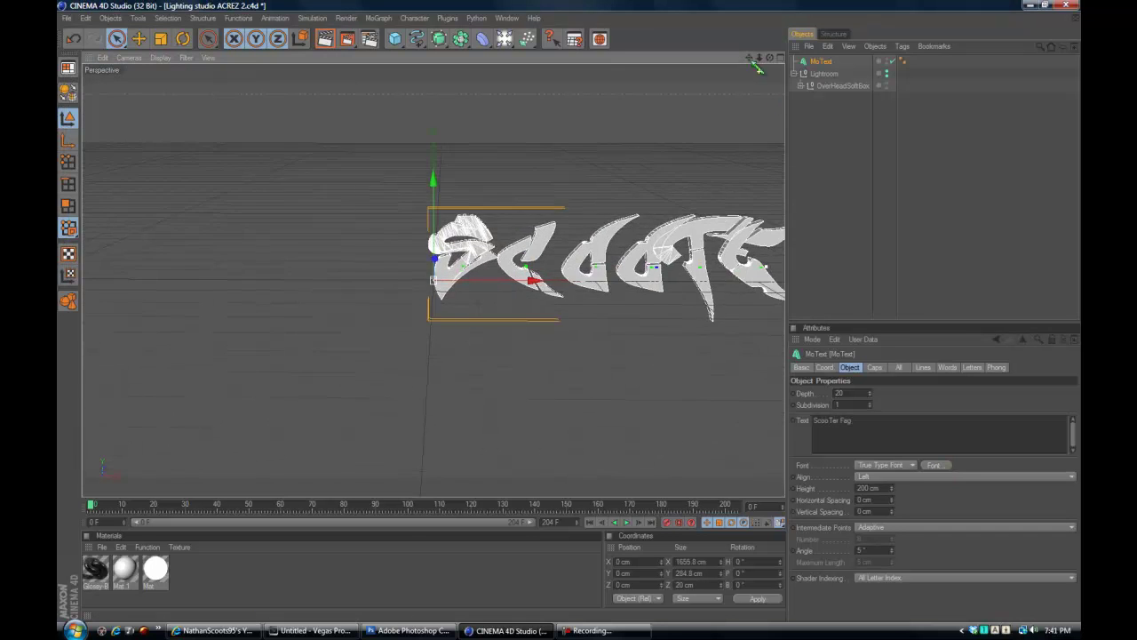
{"action": "left_click_drag", "start_coordinate": [605, 266], "coordinate": [578, 323]}
Replace the lettering with SCOOTER FAG and add a second MoText object.
{"action": "left_click", "coordinate": [815, 420]}
{"action": "key", "text": "ctrl+a"}
{"action": "key", "text": "BackSpace"}
{"action": "left_click", "coordinate": [828, 423]}
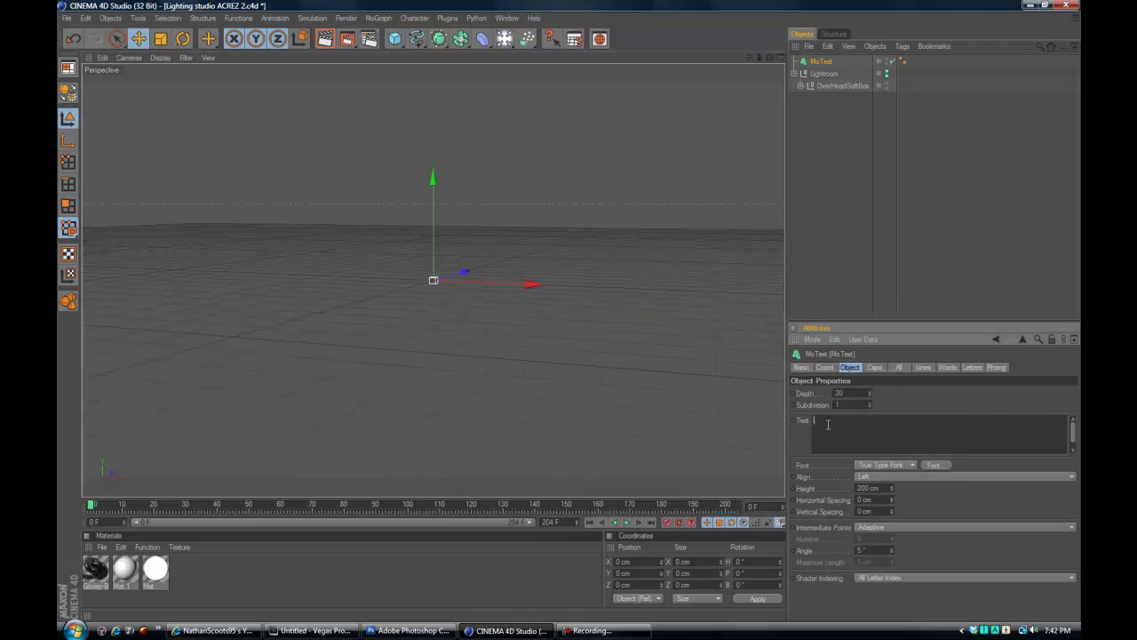
{"action": "left_click", "coordinate": [968, 276]}
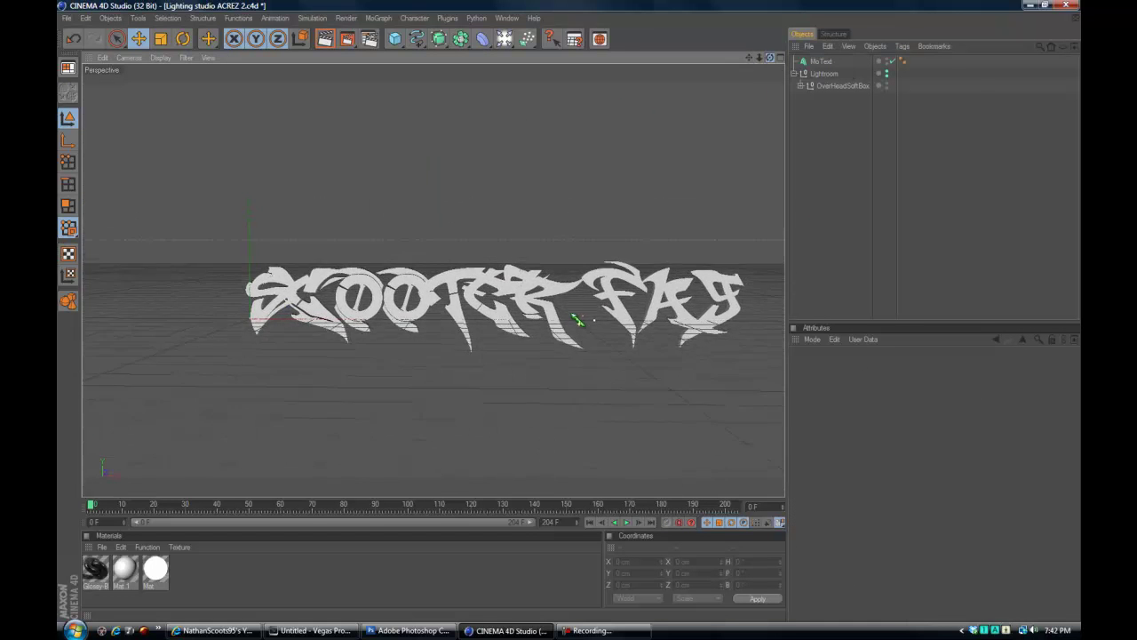
{"action": "left_click", "coordinate": [379, 18]}
{"action": "left_click", "coordinate": [407, 151]}
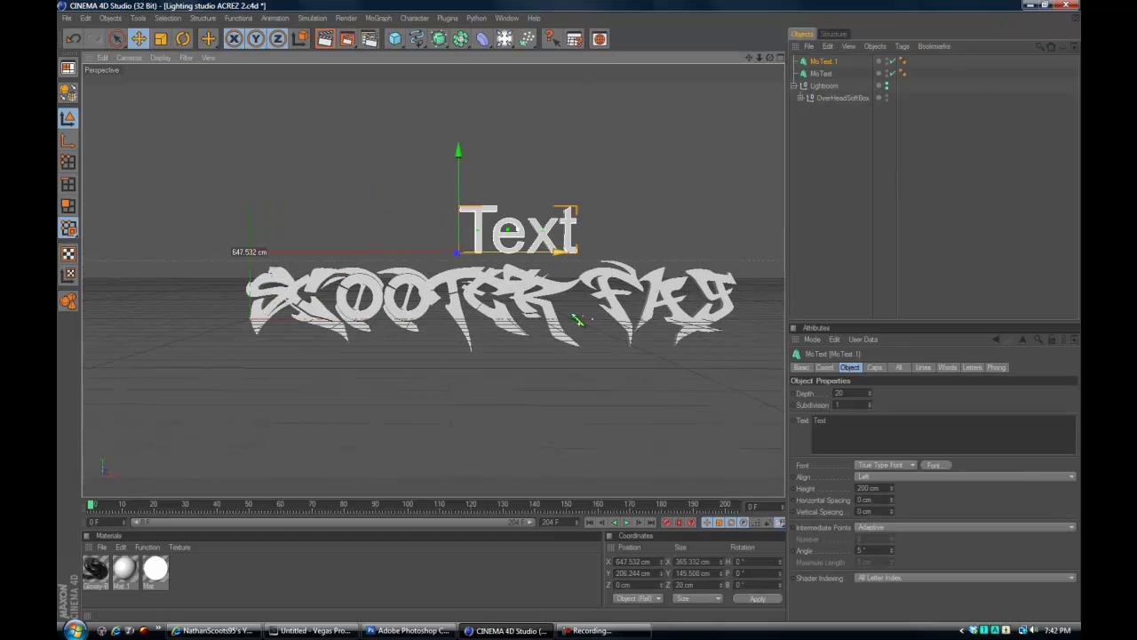
Change the second MoText's text to SF in the graffiti font.
{"action": "left_click_drag", "start_coordinate": [579, 320], "coordinate": [520, 322]}
{"action": "double_click", "coordinate": [820, 421]}
{"action": "type", "text": "SF"}
{"action": "left_click", "coordinate": [935, 465]}
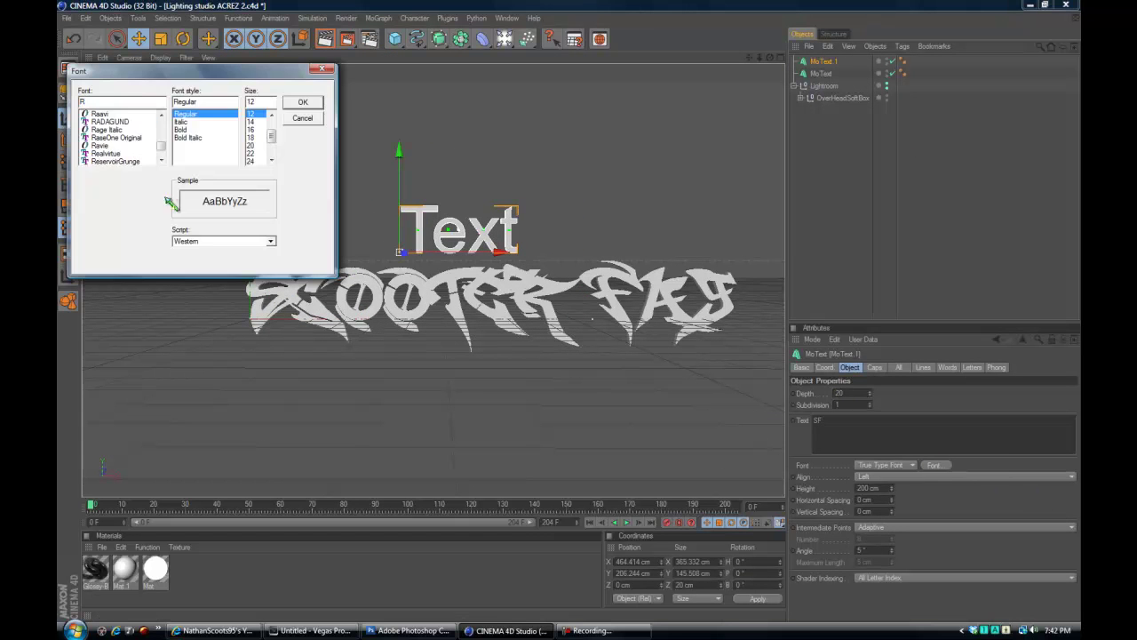
{"action": "key", "text": "Return"}
Enlarge the SF lettering with the Scale tool, then reselect the SF object.
{"action": "key", "text": "t"}
{"action": "left_click_drag", "start_coordinate": [577, 307], "coordinate": [622, 310]}
{"action": "left_click", "coordinate": [821, 72]}
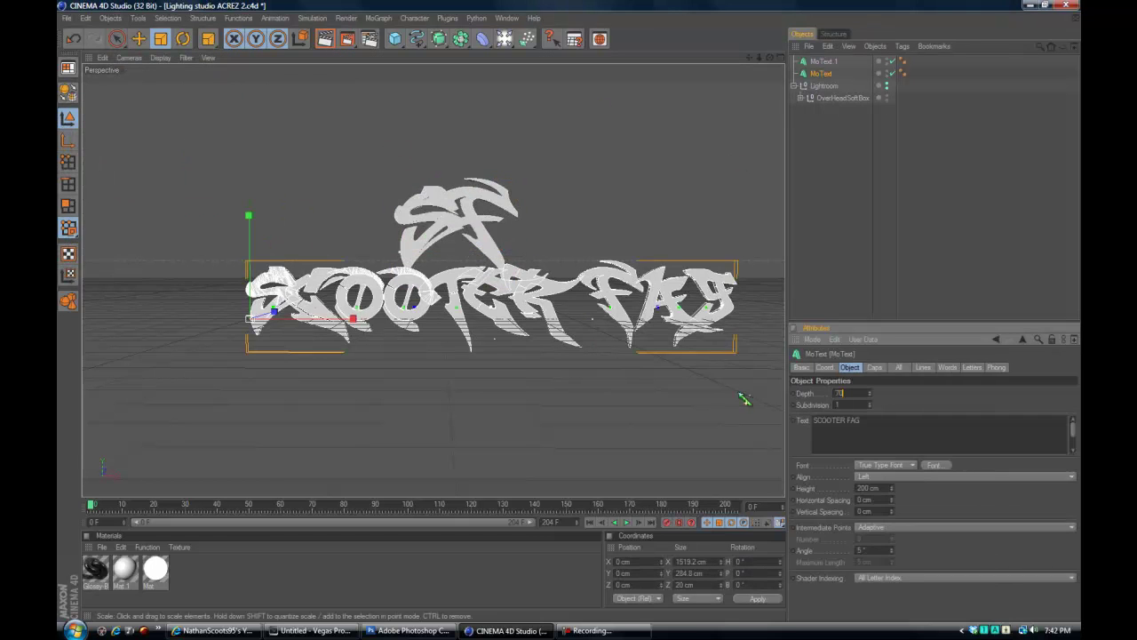
{"action": "left_click", "coordinate": [865, 212]}
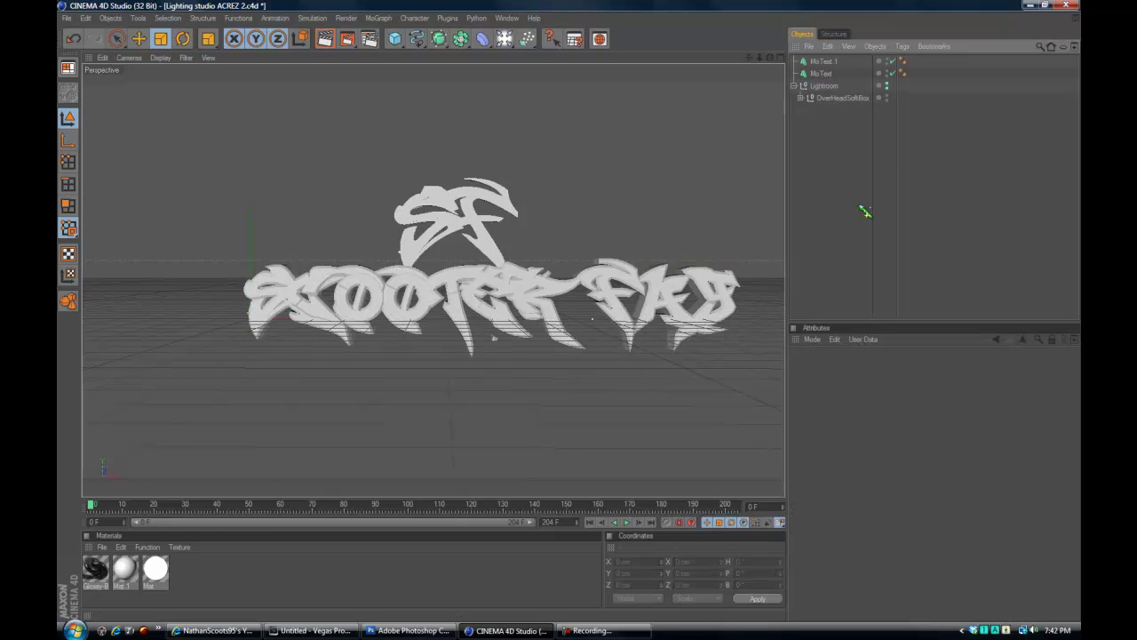
{"action": "left_click", "coordinate": [427, 217]}
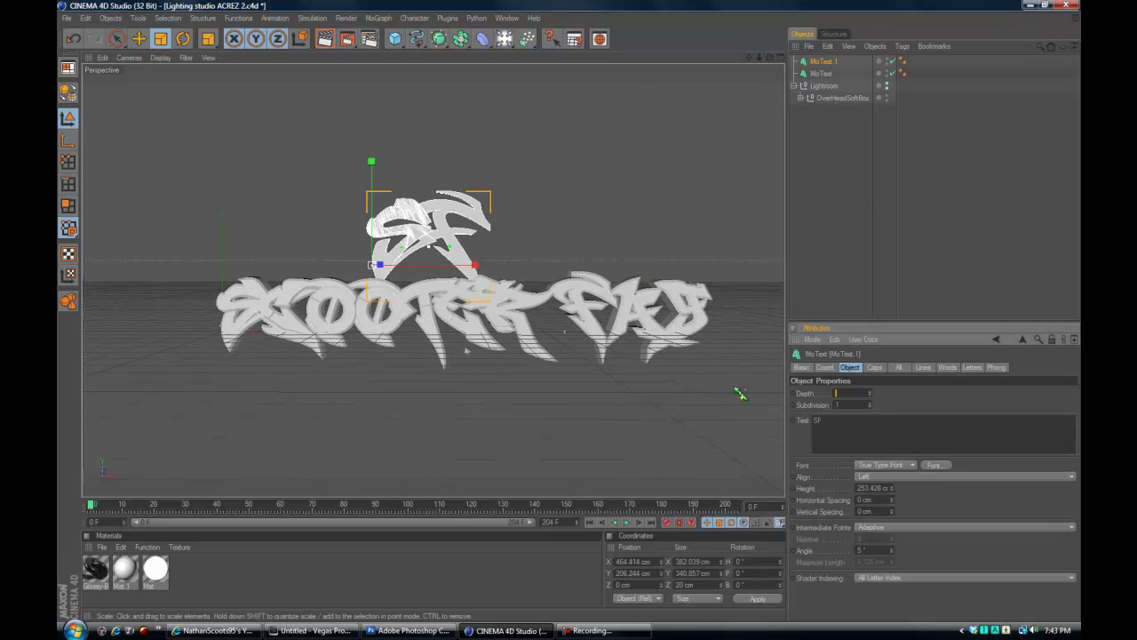
Create a new pure red (255,0,0) material and apply it to the lettering.
{"action": "left_click", "coordinate": [899, 254]}
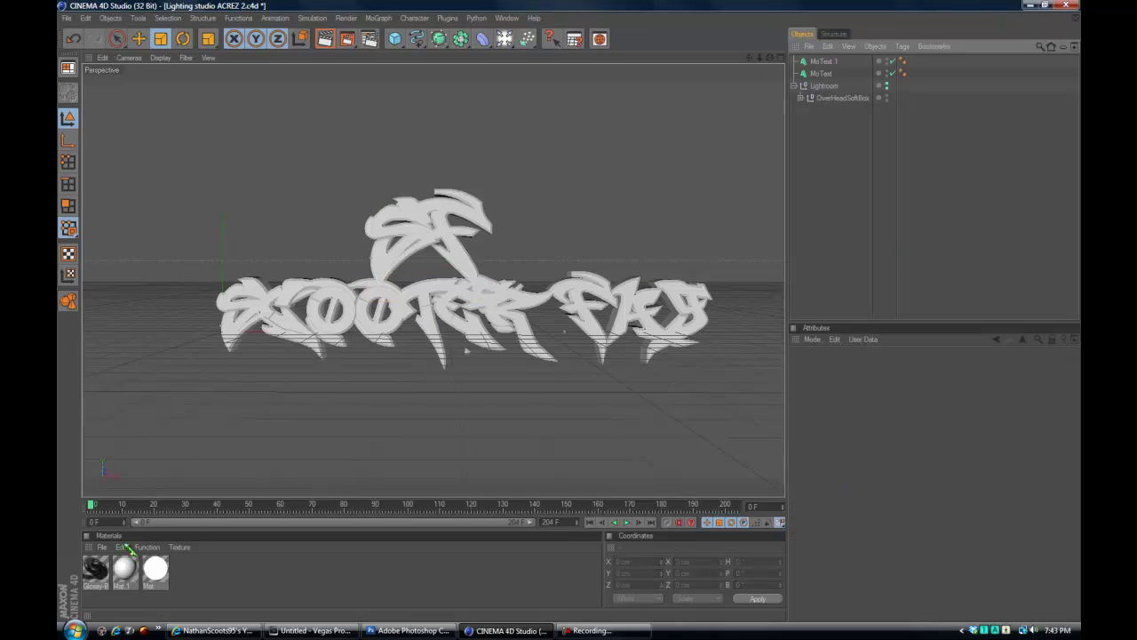
{"action": "double_click", "coordinate": [222, 573]}
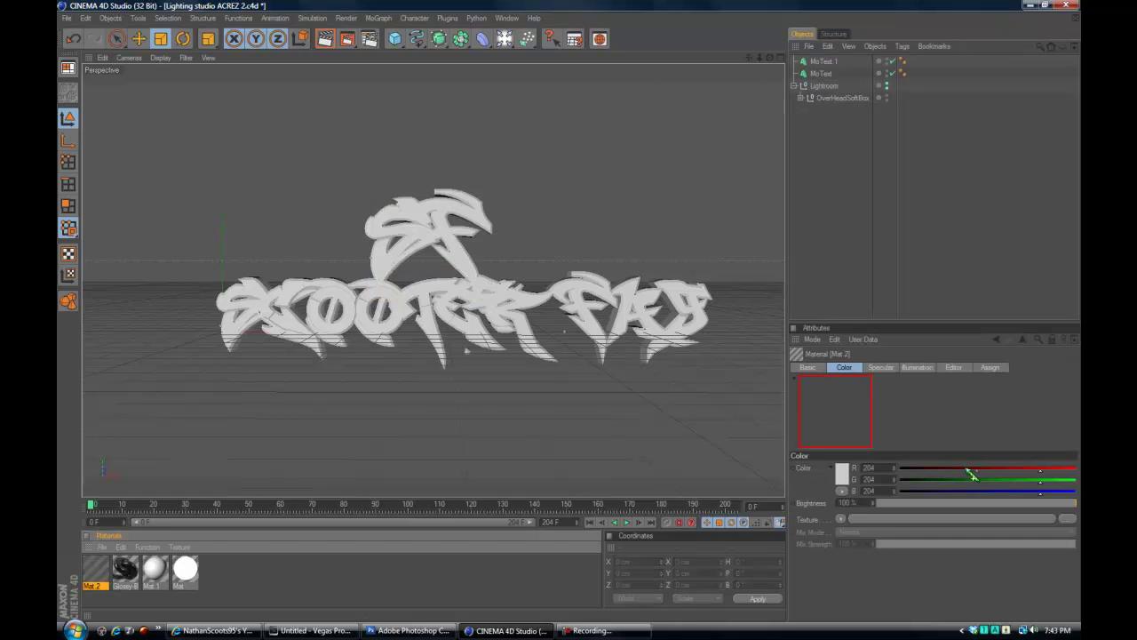
{"action": "mouse_move", "coordinate": [1041, 479]}
{"action": "left_mouse_down"}
{"action": "mouse_move", "coordinate": [901, 479]}
{"action": "mouse_move", "coordinate": [900, 491]}
{"action": "left_mouse_up"}
{"action": "left_click_drag", "start_coordinate": [1040, 468], "coordinate": [1076, 469]}
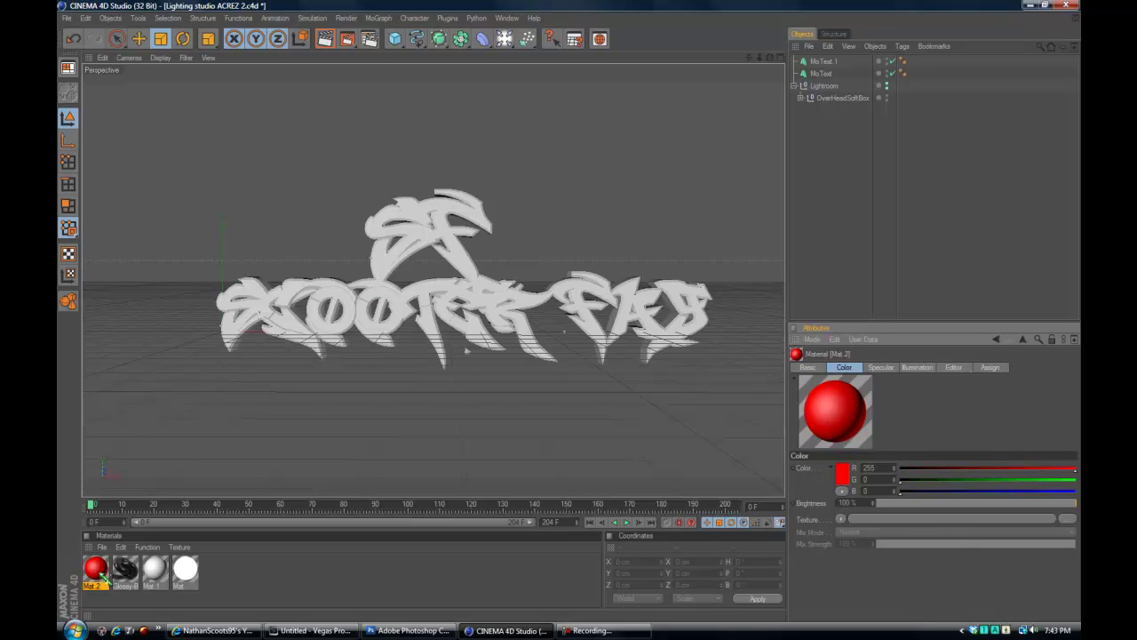
{"action": "mouse_move", "coordinate": [102, 578]}
{"action": "left_mouse_down"}
{"action": "mouse_move", "coordinate": [822, 61]}
{"action": "mouse_move", "coordinate": [855, 74]}
{"action": "left_mouse_up"}
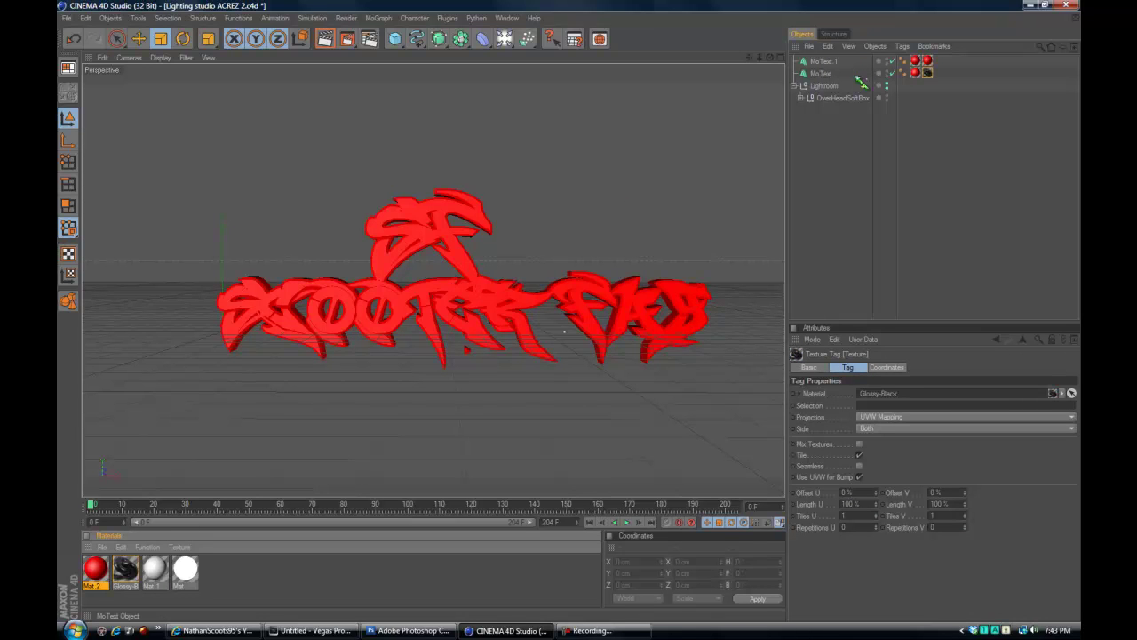
{"action": "key", "text": "ctrl+z"}
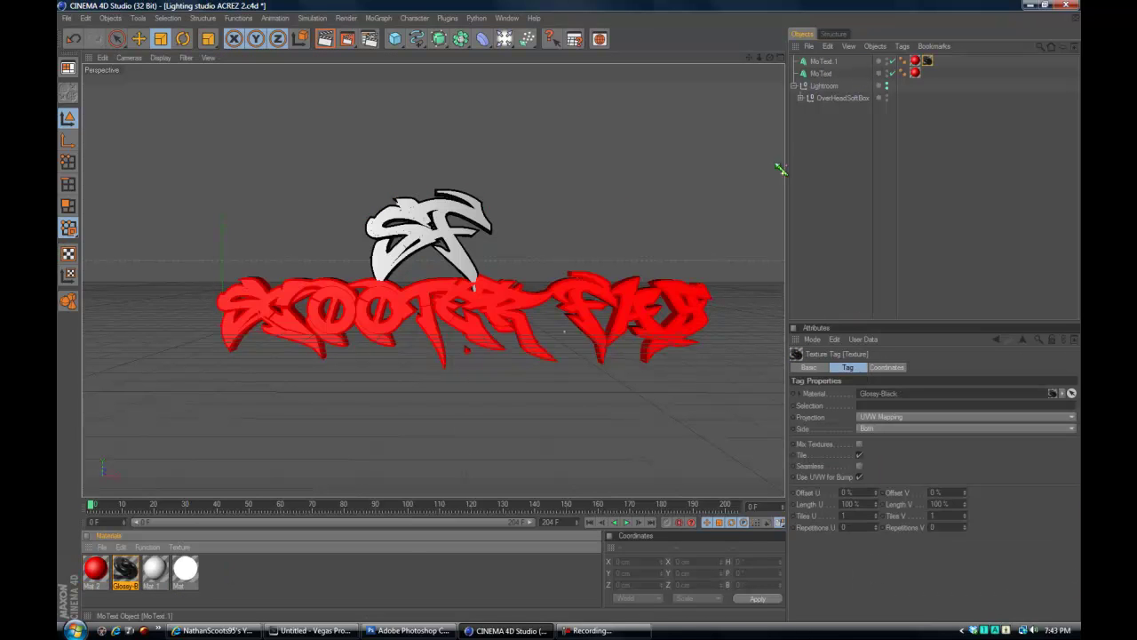
Apply Glossy-Black to SCOOTER FAG with Selection C1 and render a preview.
{"action": "left_click_drag", "start_coordinate": [859, 85], "coordinate": [857, 73]}
{"action": "left_click", "coordinate": [867, 404]}
{"action": "type", "text": "C1"}
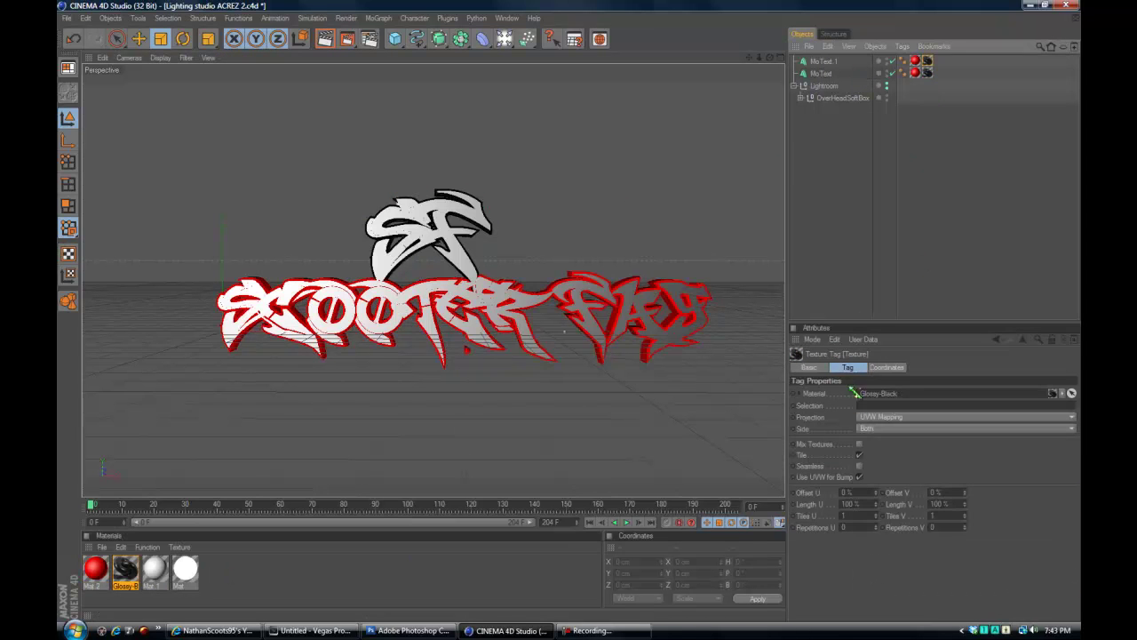
{"action": "left_click", "coordinate": [347, 40]}
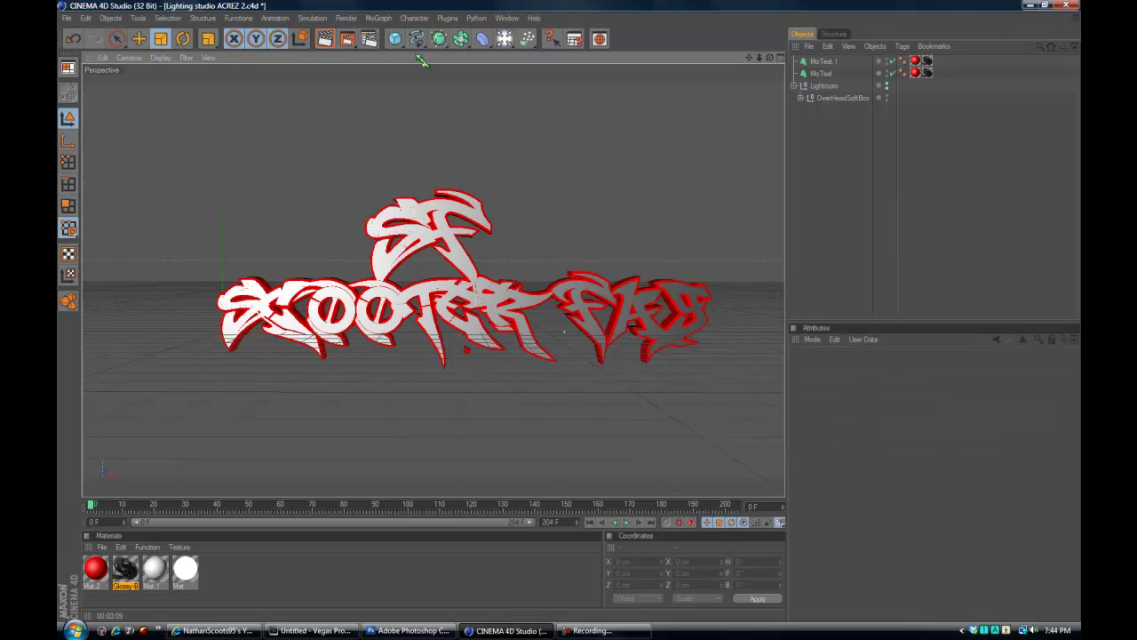
Rotate and shift one letter of the SF logo, then render the view to check it.
{"action": "left_click", "coordinate": [823, 61]}
{"action": "left_click", "coordinate": [848, 367]}
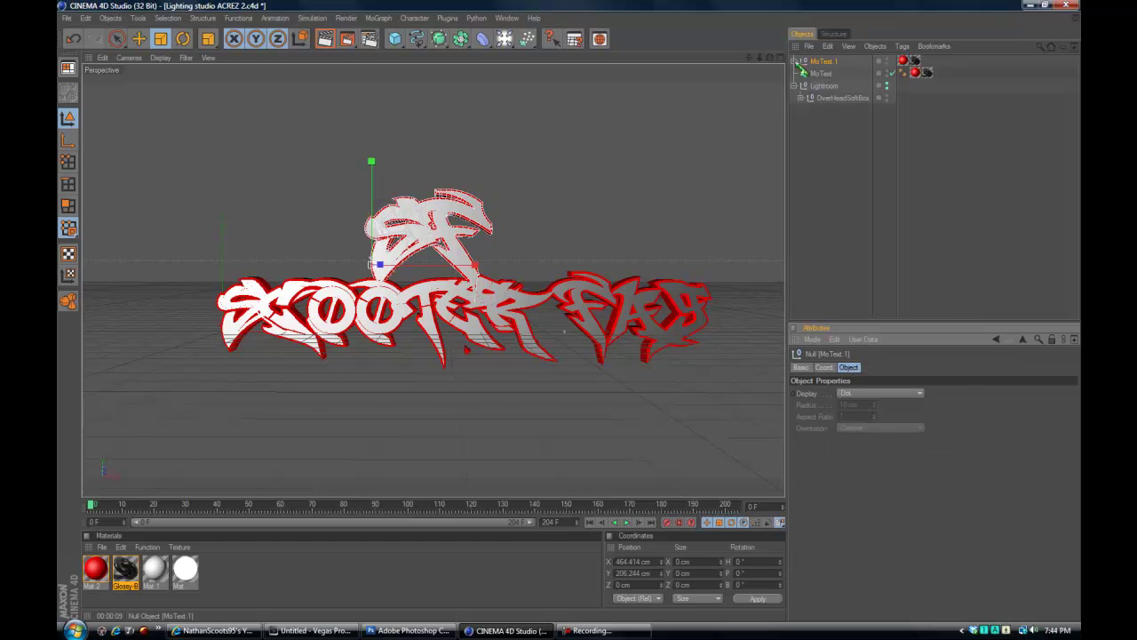
{"action": "left_click", "coordinate": [794, 60]}
{"action": "left_click", "coordinate": [826, 85]}
{"action": "key", "text": "r"}
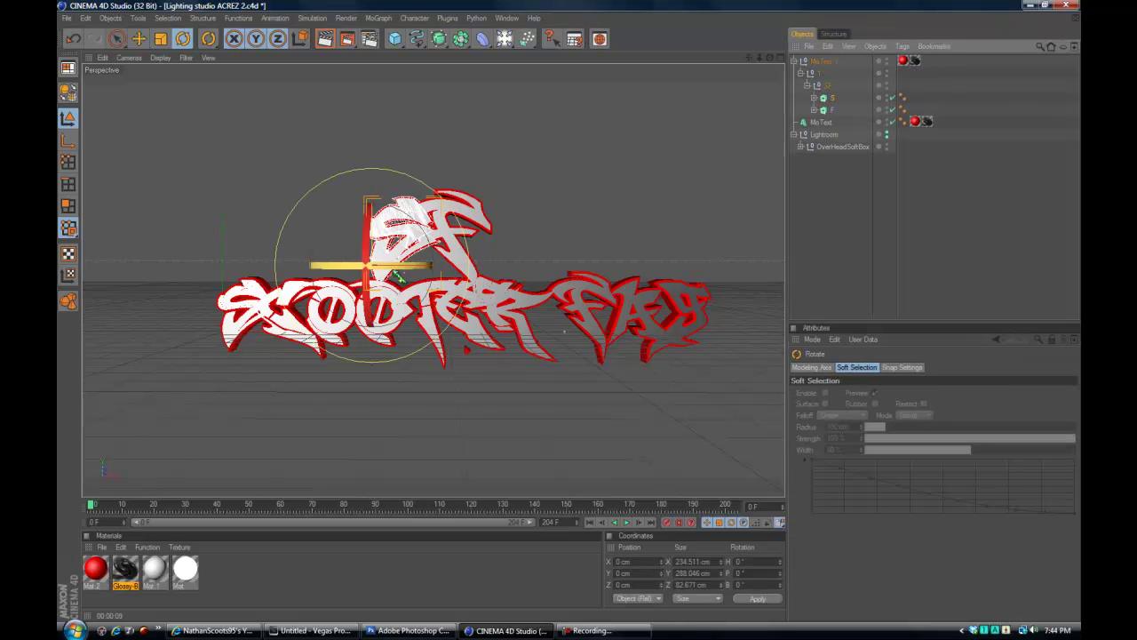
{"action": "left_click_drag", "start_coordinate": [398, 276], "coordinate": [417, 222]}
{"action": "key", "text": "e"}
{"action": "left_click_drag", "start_coordinate": [393, 263], "coordinate": [434, 255]}
{"action": "left_click", "coordinate": [326, 38]}
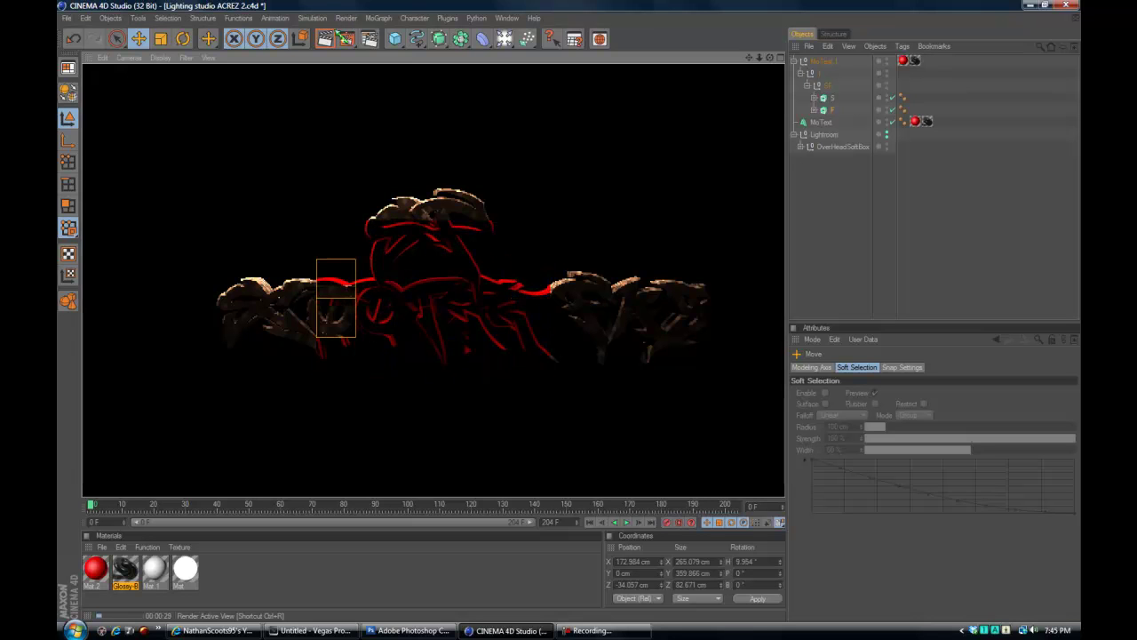
Save renders as PNG with alpha channel to file 'sf' and render the final image.
{"action": "left_click", "coordinate": [346, 18]}
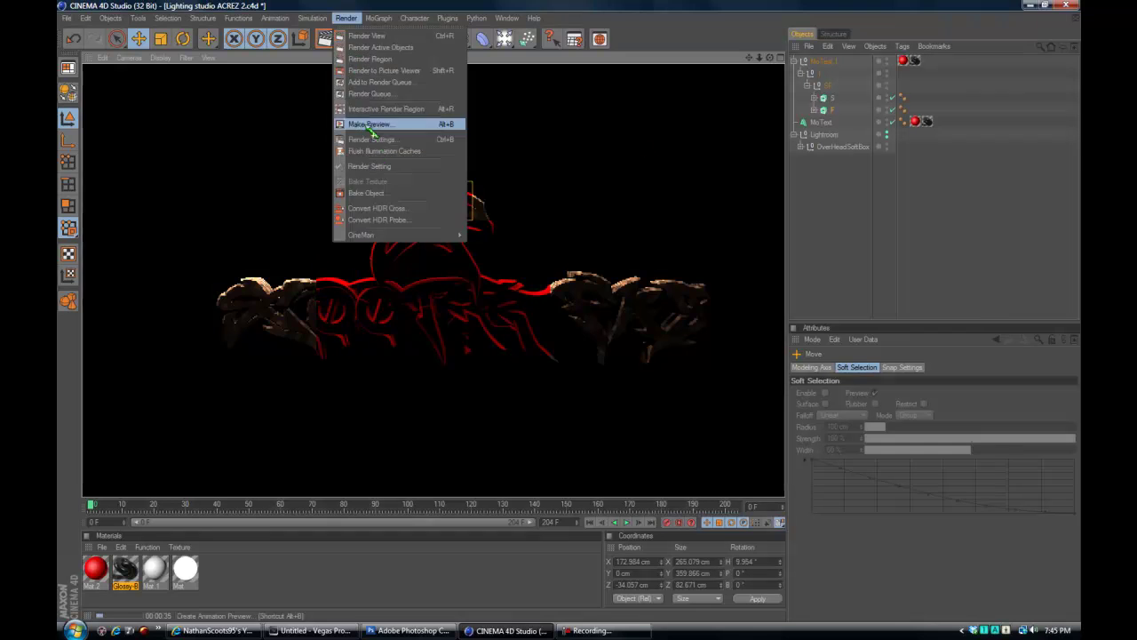
{"action": "left_click", "coordinate": [415, 131]}
{"action": "left_click", "coordinate": [195, 45]}
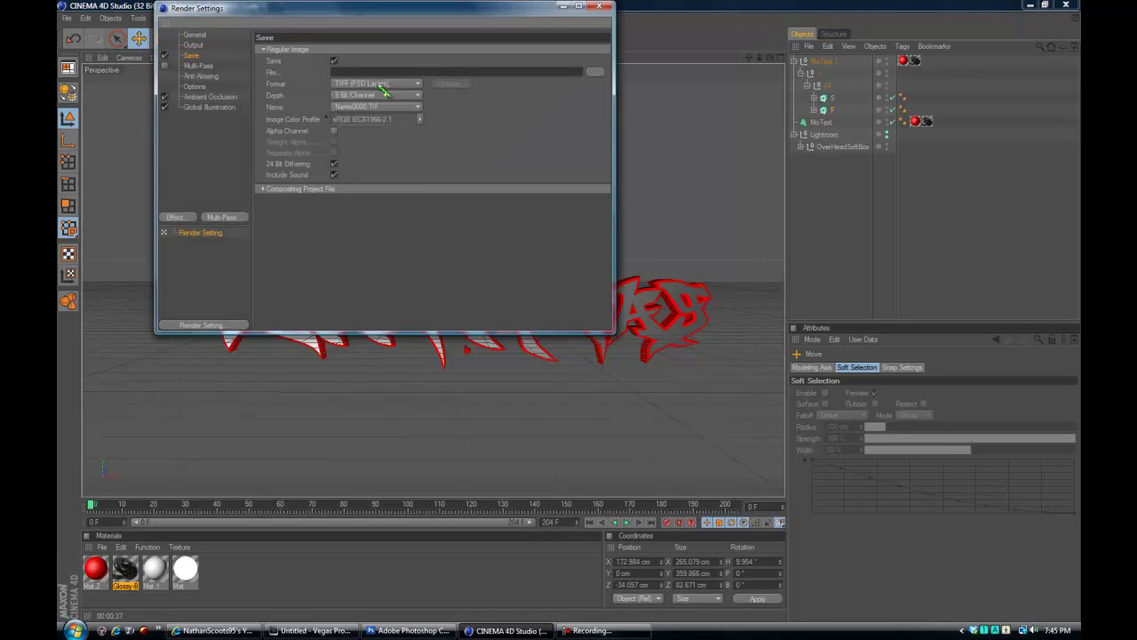
{"action": "left_click", "coordinate": [377, 82]}
{"action": "left_click", "coordinate": [343, 188]}
{"action": "left_click", "coordinate": [334, 132]}
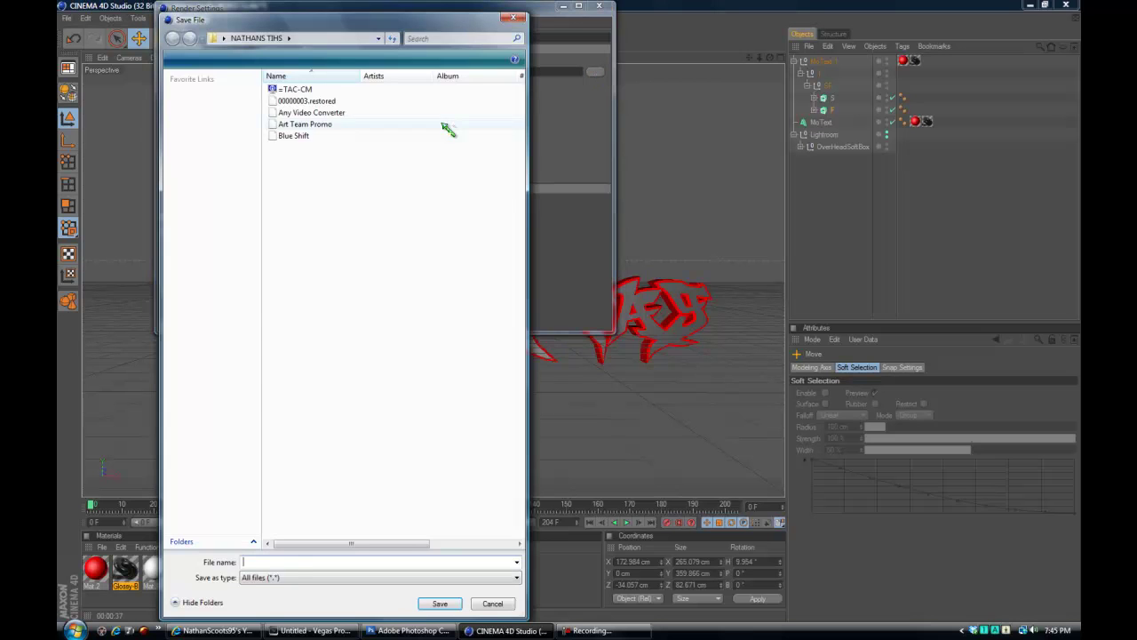
{"action": "type", "text": "sf"}
{"action": "left_click", "coordinate": [440, 603]}
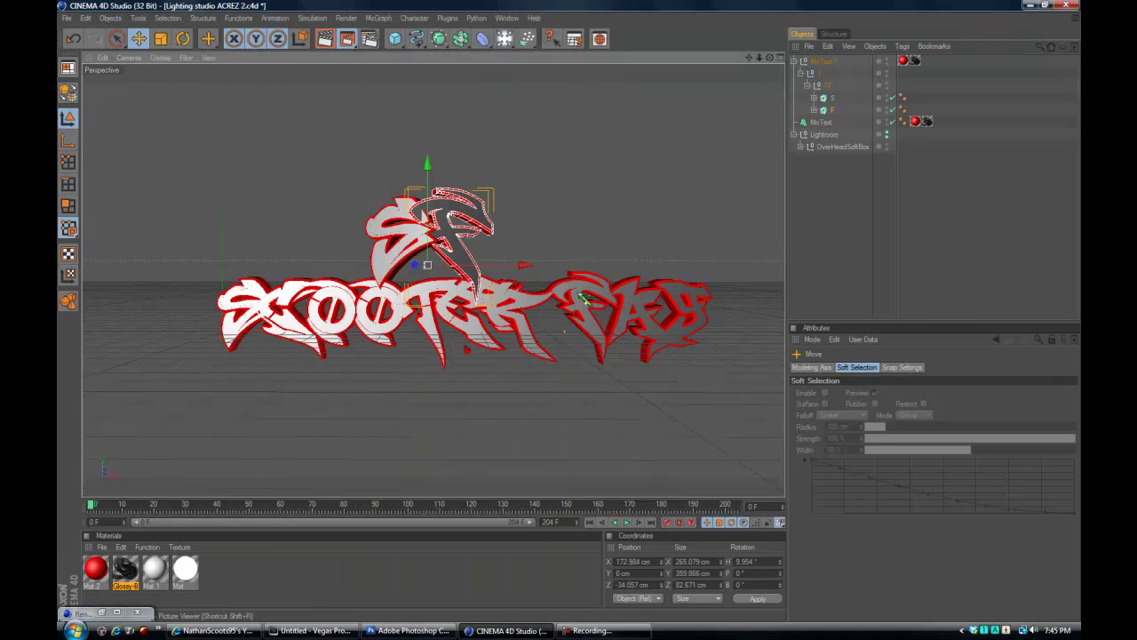
{"action": "left_click", "coordinate": [413, 630]}
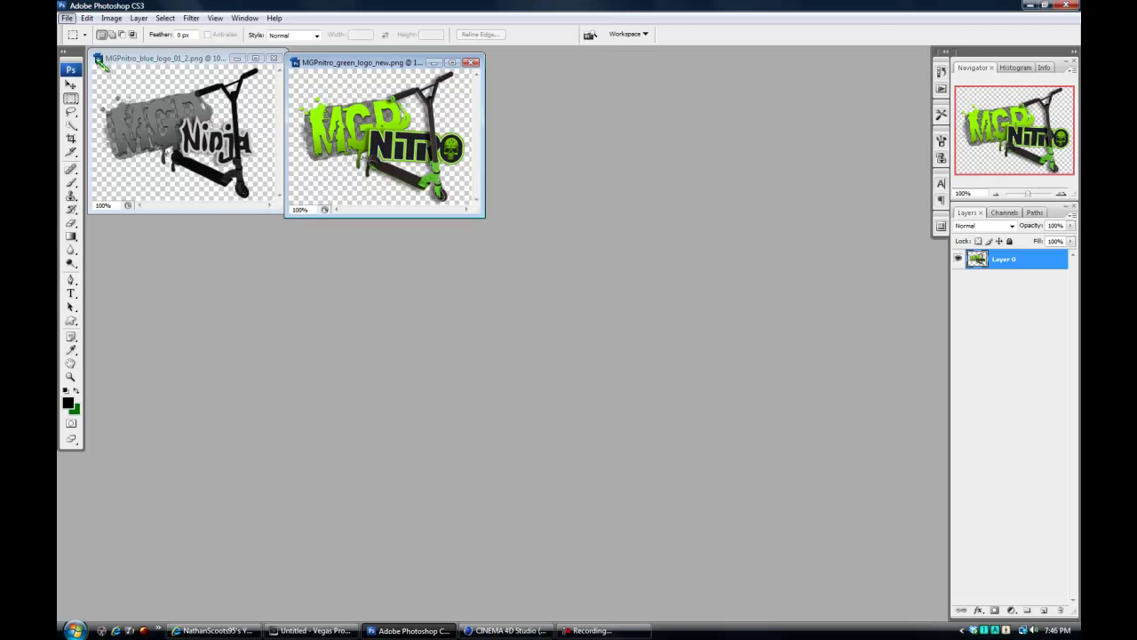
Create a new 1280×720 transparent document and fill it with black.
{"action": "left_click", "coordinate": [66, 18]}
{"action": "left_click", "coordinate": [79, 31]}
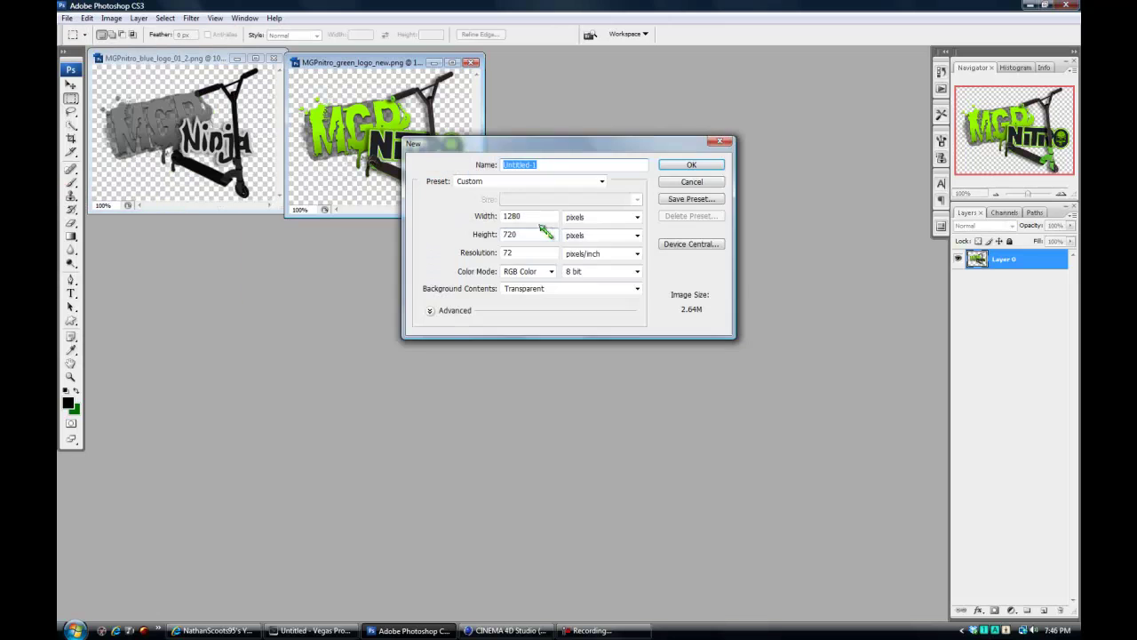
{"action": "left_click", "coordinate": [686, 166]}
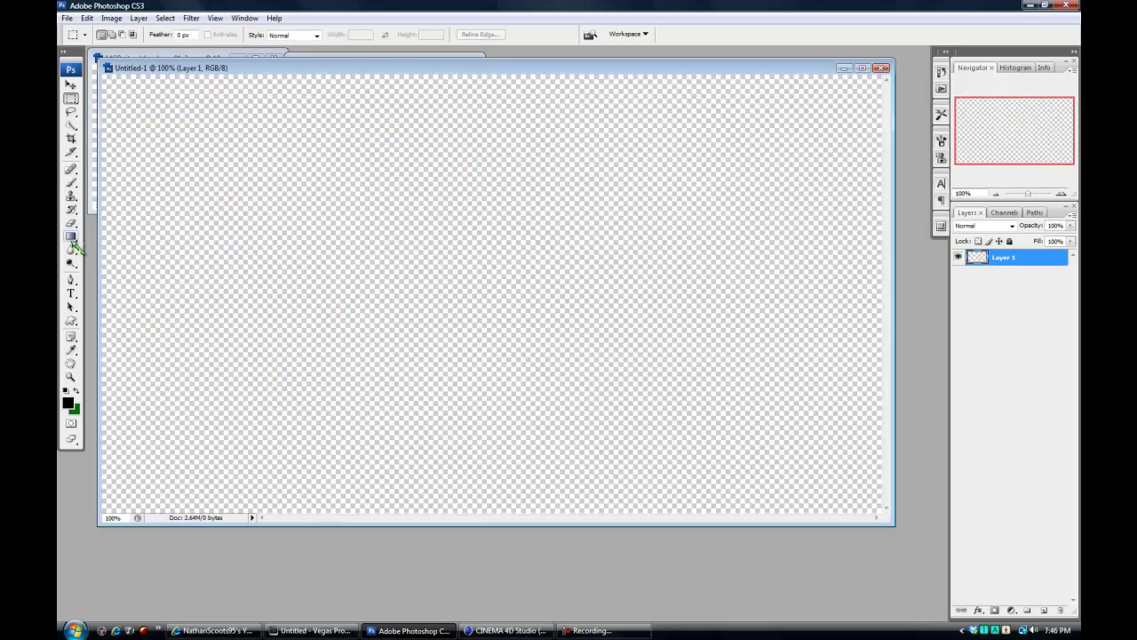
{"action": "left_click_drag", "start_coordinate": [71, 236], "coordinate": [142, 246]}
{"action": "left_click", "coordinate": [267, 258]}
Set the foreground colour to red.
{"action": "left_click", "coordinate": [76, 392]}
{"action": "left_click", "coordinate": [67, 403]}
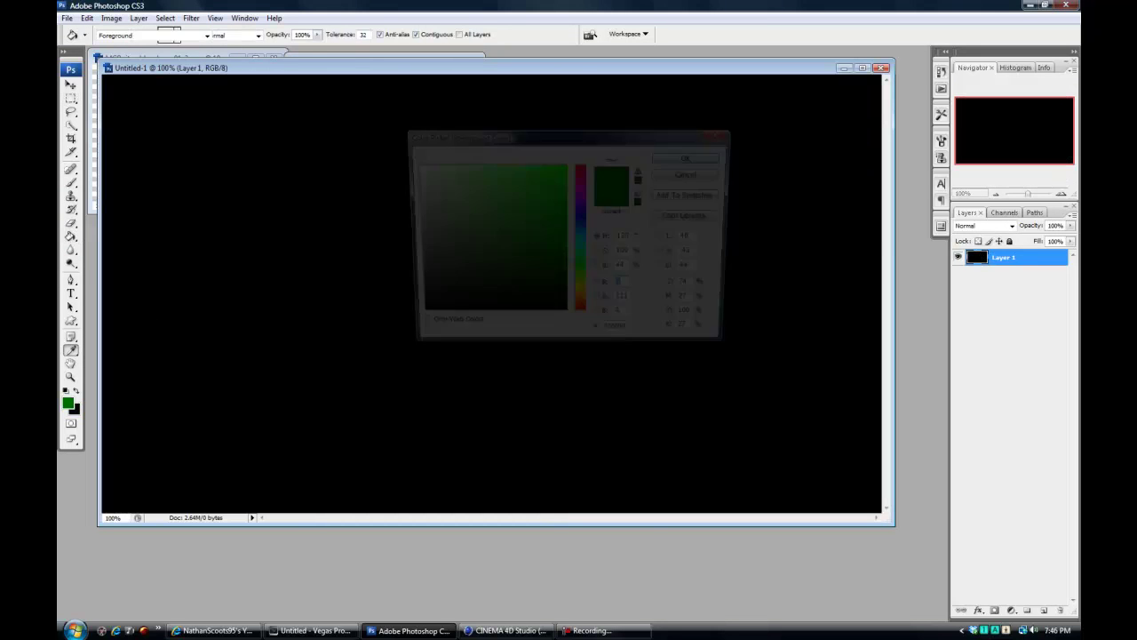
{"action": "left_click", "coordinate": [579, 307]}
{"action": "left_click", "coordinate": [566, 167]}
{"action": "left_click", "coordinate": [686, 158]}
Try drawing red radial gradients across the canvas, undoing each attempt.
{"action": "left_click_drag", "start_coordinate": [71, 235], "coordinate": [134, 233]}
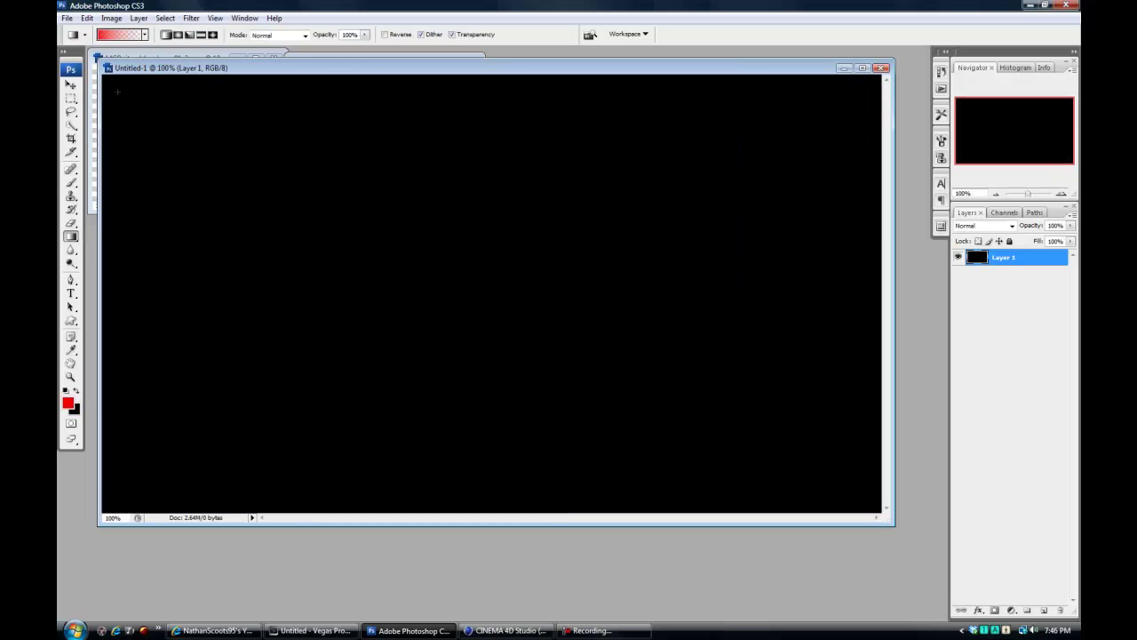
{"action": "left_click_drag", "start_coordinate": [423, 280], "coordinate": [879, 70]}
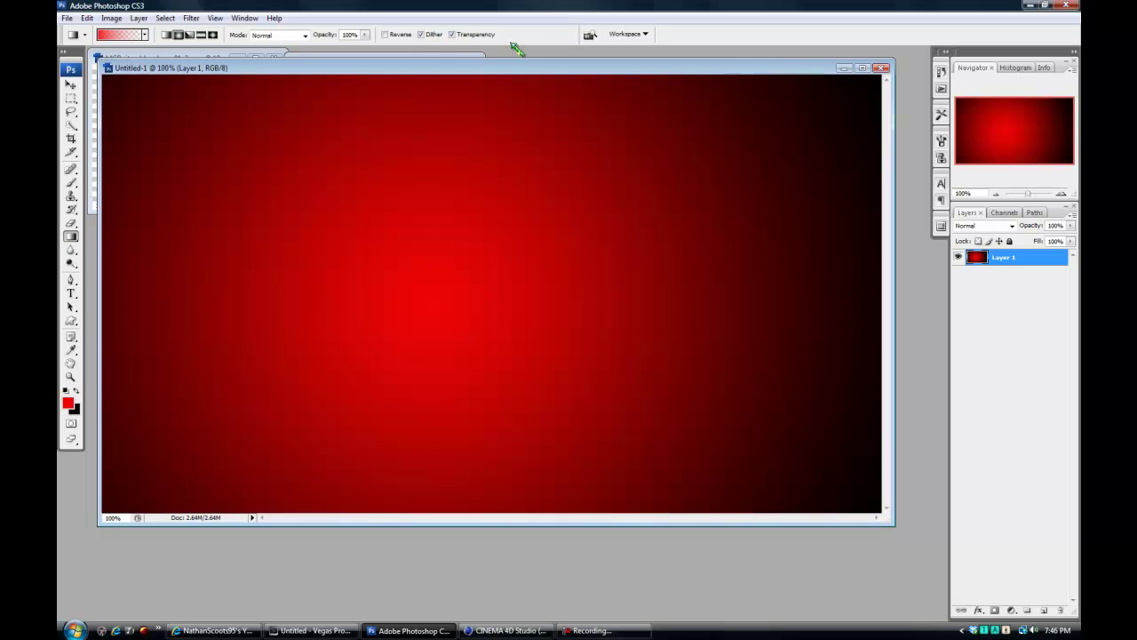
{"action": "key", "text": "ctrl+z"}
{"action": "left_click_drag", "start_coordinate": [470, 96], "coordinate": [470, 98]}
{"action": "key", "text": "ctrl+z"}
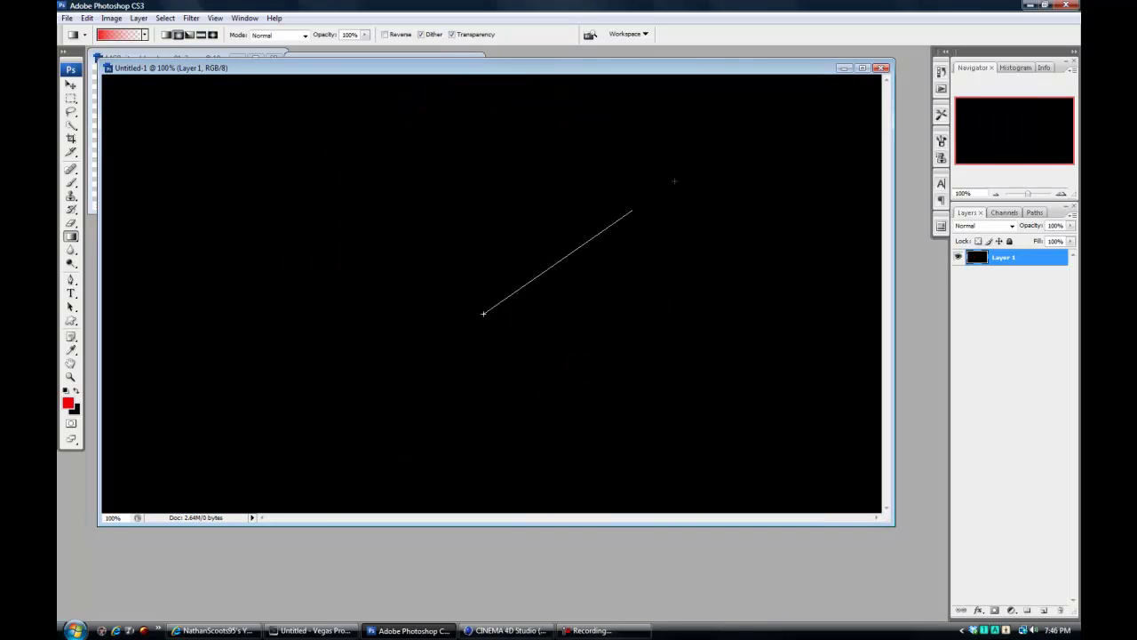
{"action": "left_click_drag", "start_coordinate": [482, 310], "coordinate": [673, 178]}
{"action": "left_click_drag", "start_coordinate": [591, 540], "coordinate": [581, 539]}
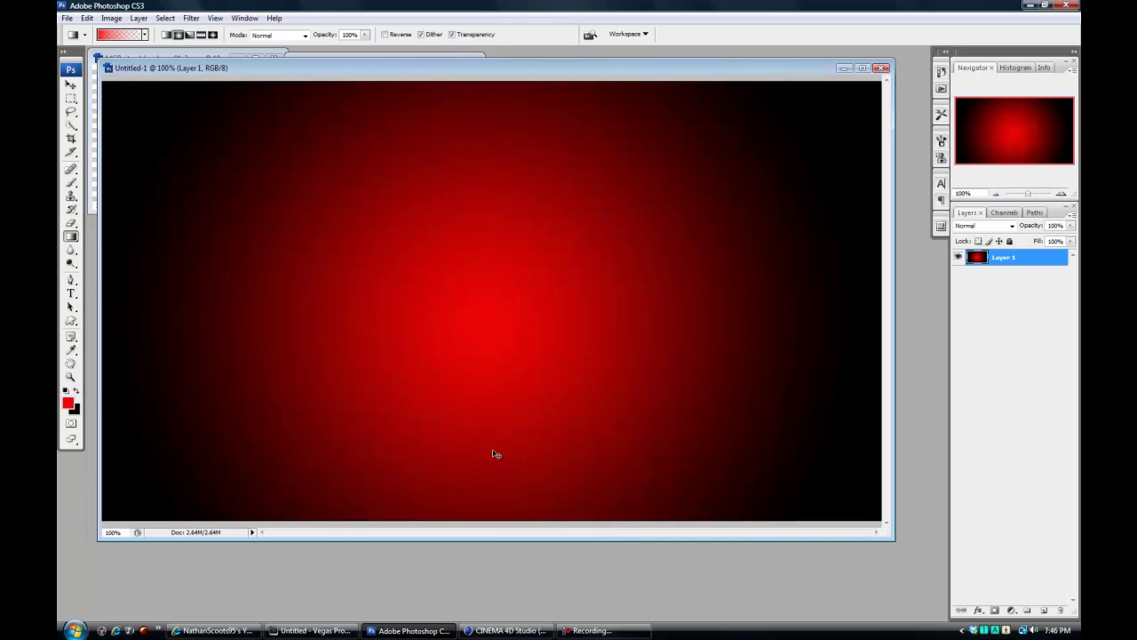
{"action": "key", "text": "ctrl+z"}
Add a radial red-to-black Gradient Overlay at scale 150 to the layer.
{"action": "left_click", "coordinate": [978, 611]}
{"action": "left_click", "coordinate": [901, 578]}
{"action": "left_click", "coordinate": [747, 418]}
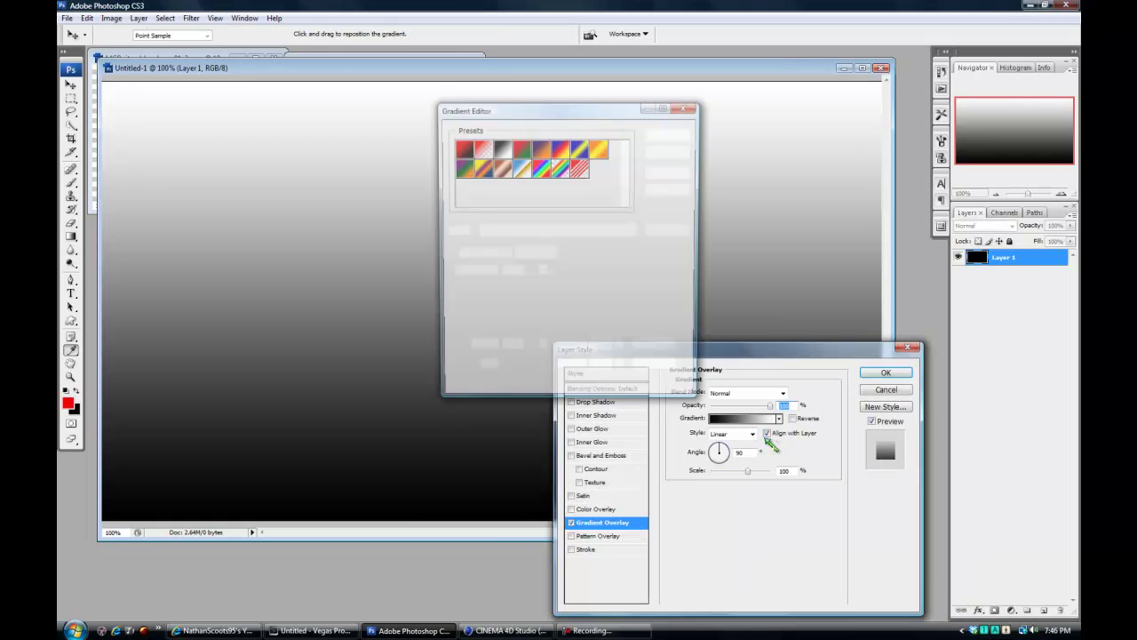
{"action": "left_click", "coordinate": [672, 136]}
{"action": "left_click", "coordinate": [752, 434]}
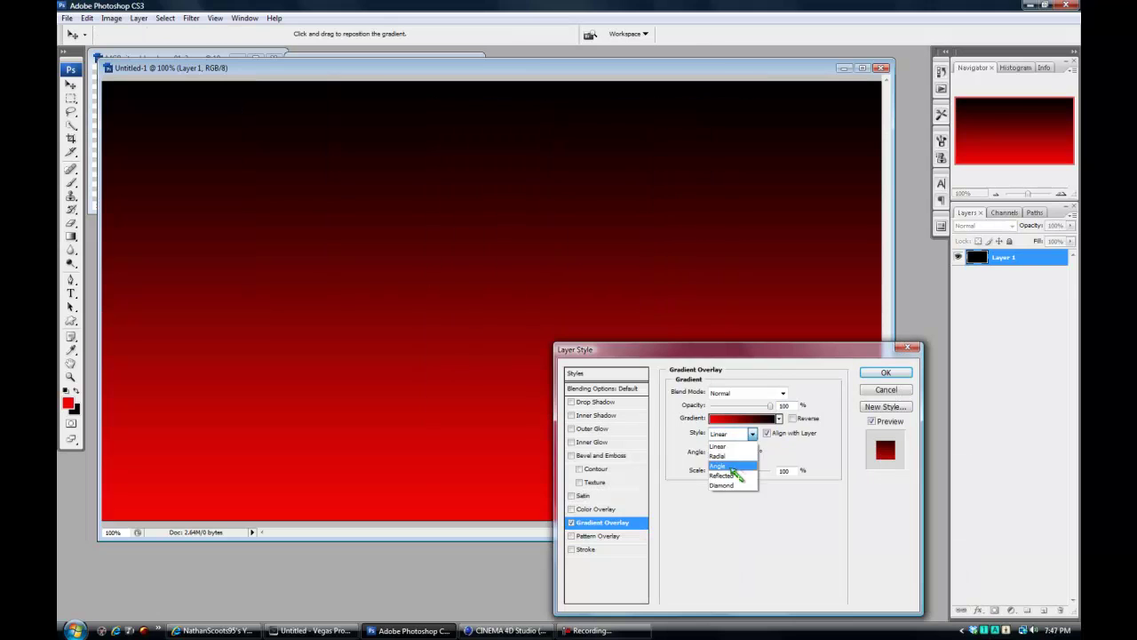
{"action": "left_click", "coordinate": [725, 452]}
{"action": "left_click_drag", "start_coordinate": [747, 471], "coordinate": [770, 471]}
{"action": "left_click", "coordinate": [886, 373]}
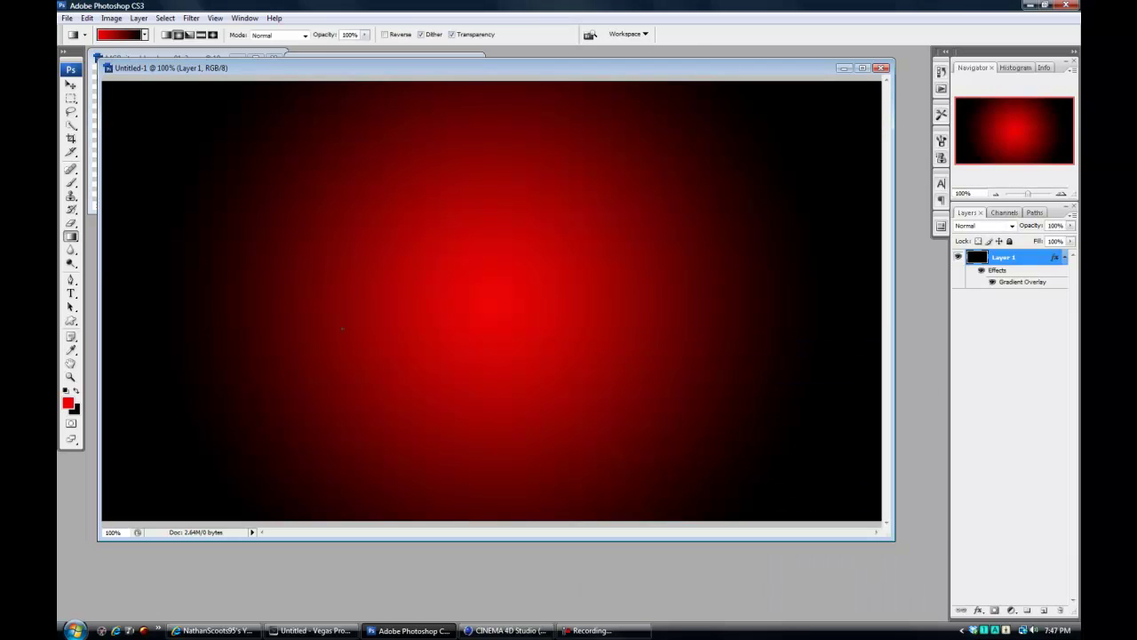
Drag the MGP Ninja logo onto the canvas at the upper left.
{"action": "left_click", "coordinate": [116, 59]}
{"action": "key", "text": "v"}
{"action": "left_click_drag", "start_coordinate": [178, 133], "coordinate": [310, 173]}
Place the MGP Nitro logo on the right and lower both logos' opacity.
{"action": "left_click", "coordinate": [160, 59]}
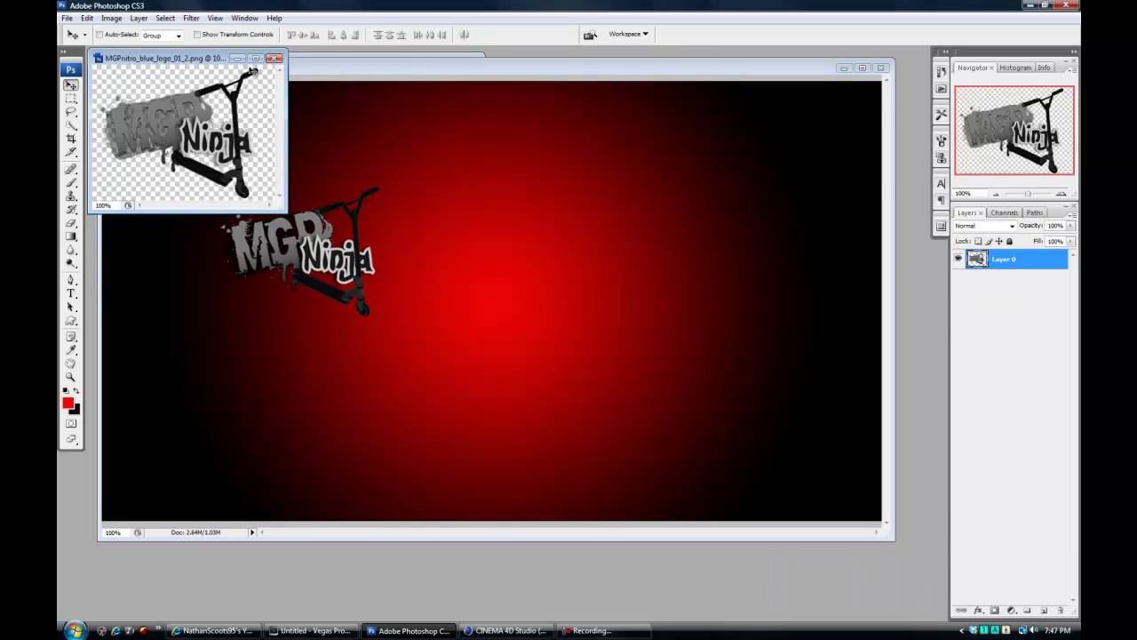
{"action": "left_click_drag", "start_coordinate": [427, 178], "coordinate": [689, 257]}
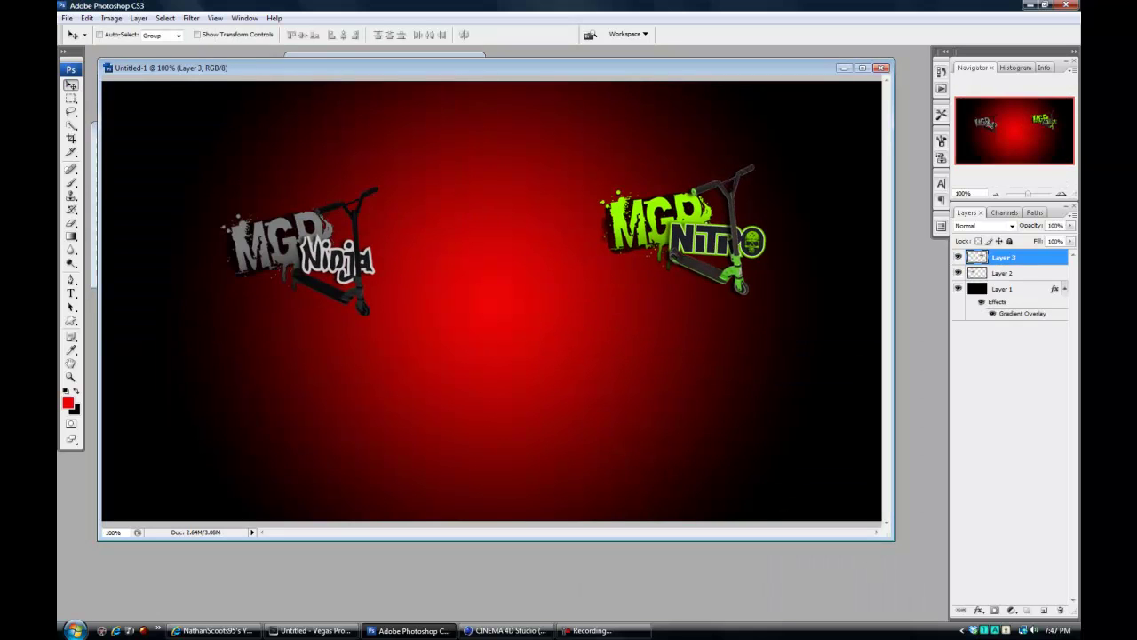
{"action": "right_click", "coordinate": [1013, 273]}
{"action": "left_click", "coordinate": [915, 294]}
{"action": "left_click_drag", "start_coordinate": [786, 406], "coordinate": [743, 410]}
{"action": "left_click", "coordinate": [886, 372]}
{"action": "right_click", "coordinate": [1013, 257]}
{"action": "left_click", "coordinate": [915, 279]}
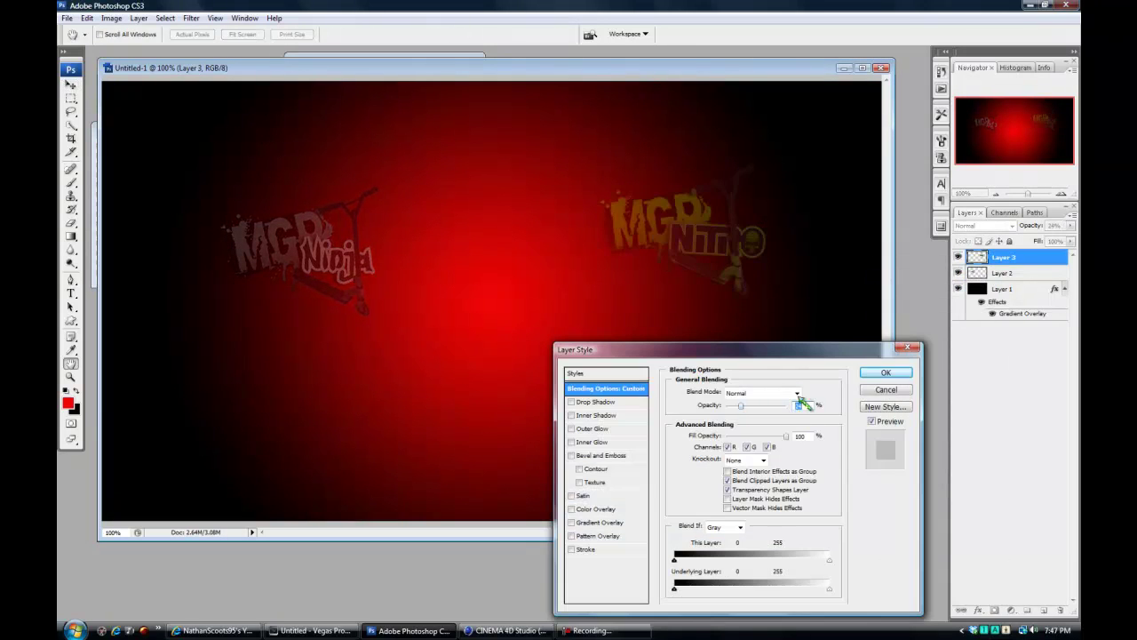
{"action": "left_click", "coordinate": [886, 372]}
Set the Ninja logo to Screen blending and raise its opacity slightly.
{"action": "left_click", "coordinate": [1005, 272]}
{"action": "left_click", "coordinate": [982, 226]}
{"action": "left_click", "coordinate": [990, 338]}
{"action": "right_click", "coordinate": [1013, 273]}
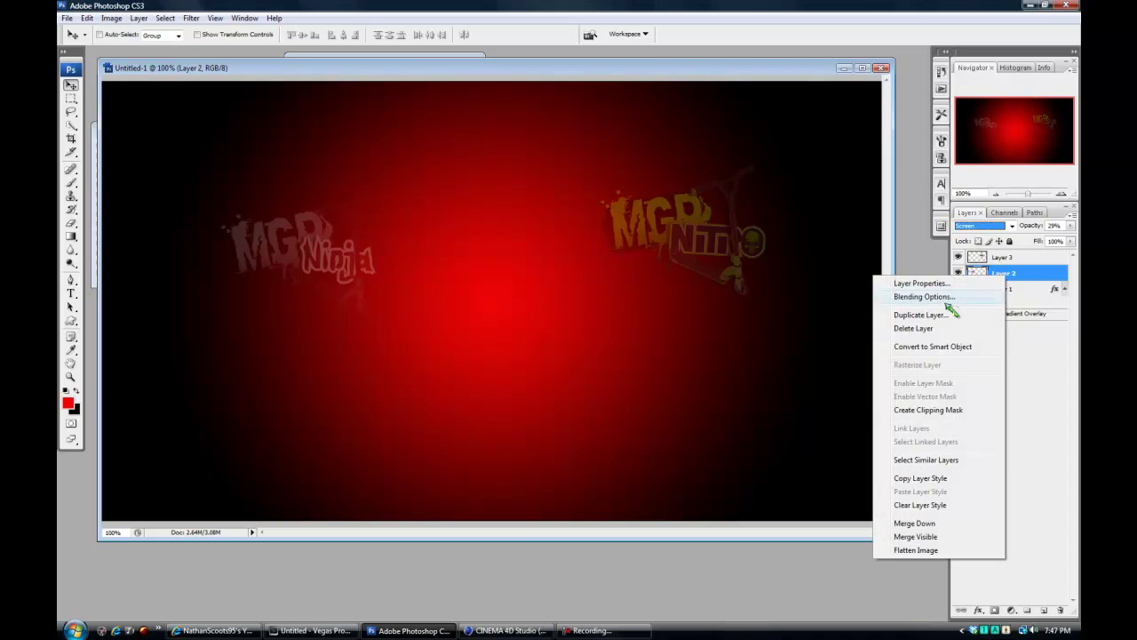
{"action": "left_click", "coordinate": [915, 294]}
{"action": "left_click_drag", "start_coordinate": [748, 406], "coordinate": [783, 406]}
{"action": "left_click", "coordinate": [886, 373]}
Set the Nitro logo to Screen, nudge it down-right, and search Windows for 'nathans t'.
{"action": "left_click", "coordinate": [1004, 257]}
{"action": "left_click", "coordinate": [982, 226]}
{"action": "left_click", "coordinate": [989, 346]}
{"action": "left_click_drag", "start_coordinate": [706, 273], "coordinate": [709, 287]}
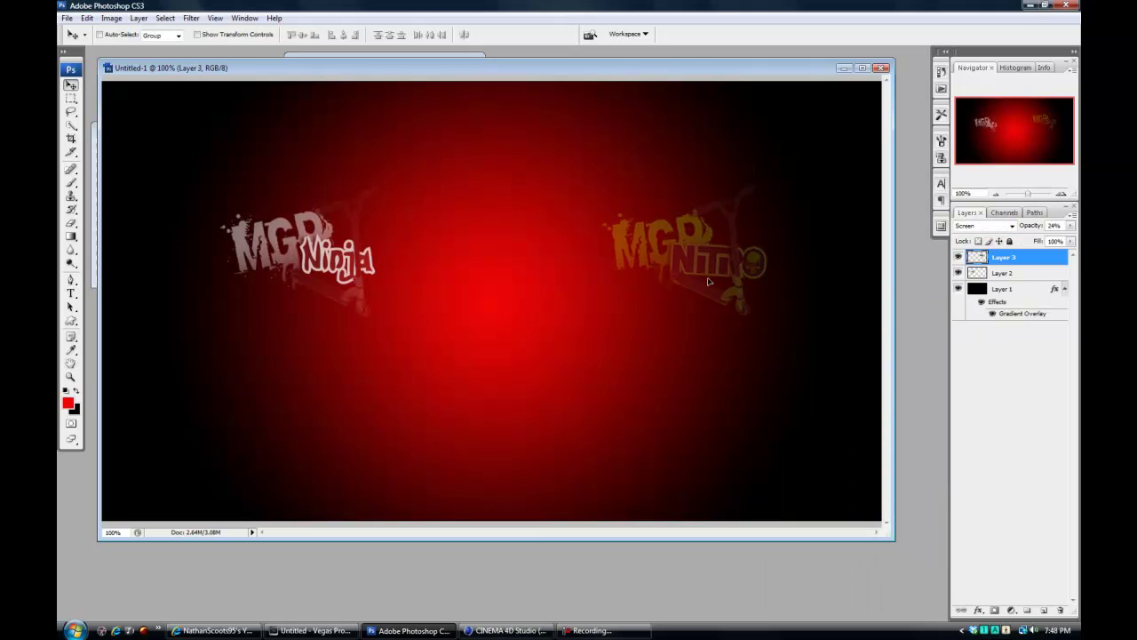
{"action": "key", "text": "super"}
{"action": "type", "text": "nathans t"}
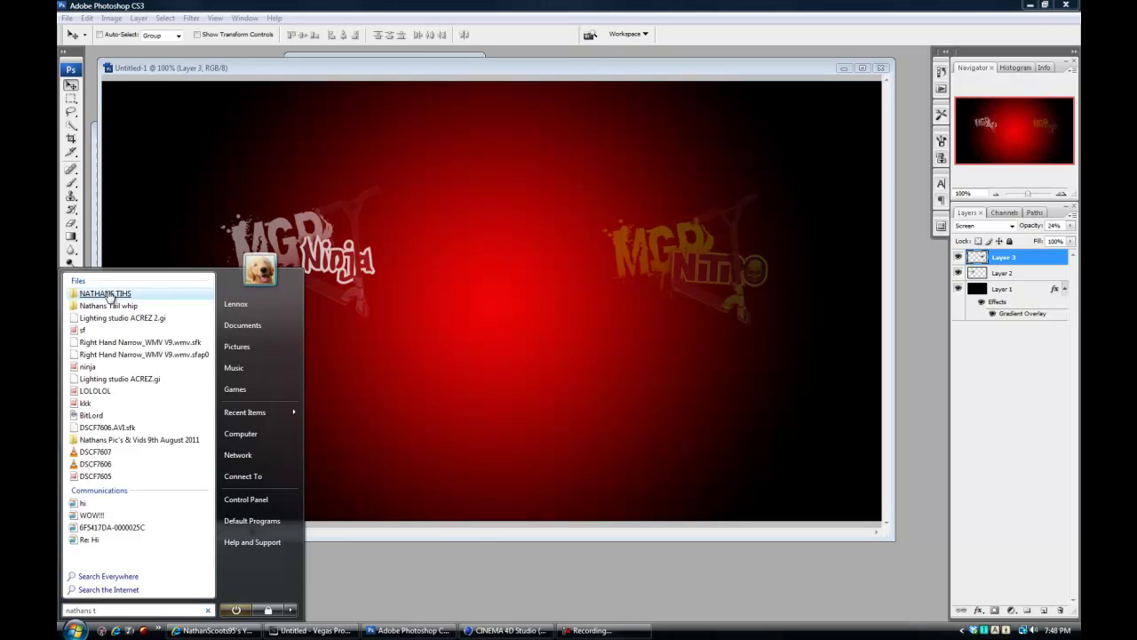
Open sf.png from the NATHANS TIHS folder in Photoshop and drag it onto the wallpaper.
{"action": "left_click", "coordinate": [115, 294]}
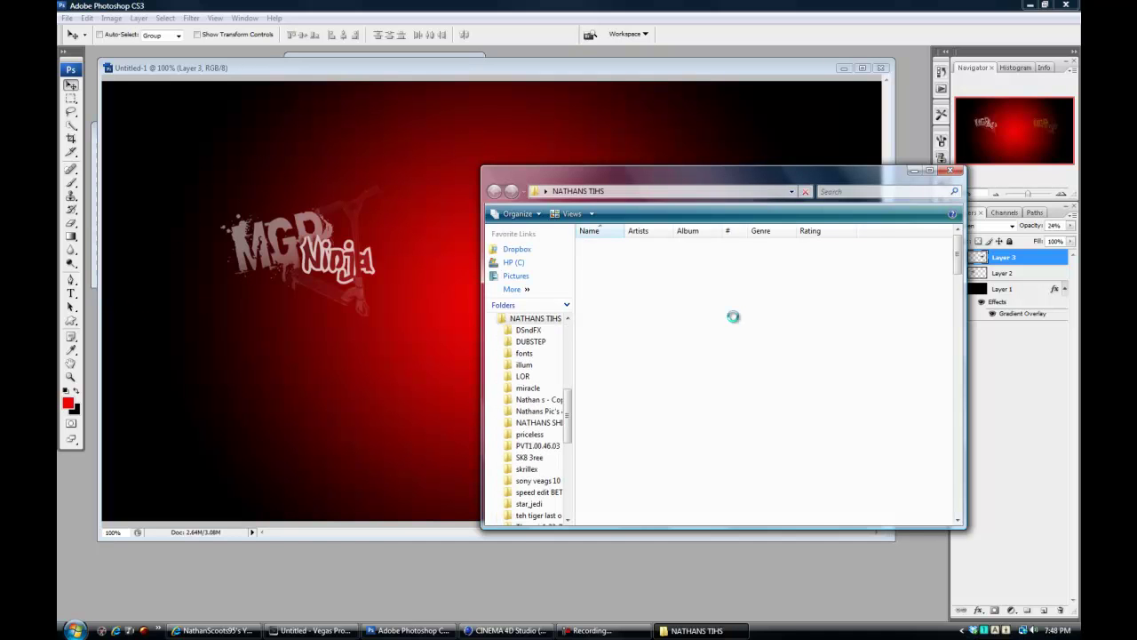
{"action": "scroll", "coordinate": [743, 328], "scroll_direction": "down", "scroll_amount": 2}
{"action": "scroll", "coordinate": [865, 364], "scroll_direction": "down", "scroll_amount": 2}
{"action": "scroll", "coordinate": [884, 362], "scroll_direction": "down", "scroll_amount": 2}
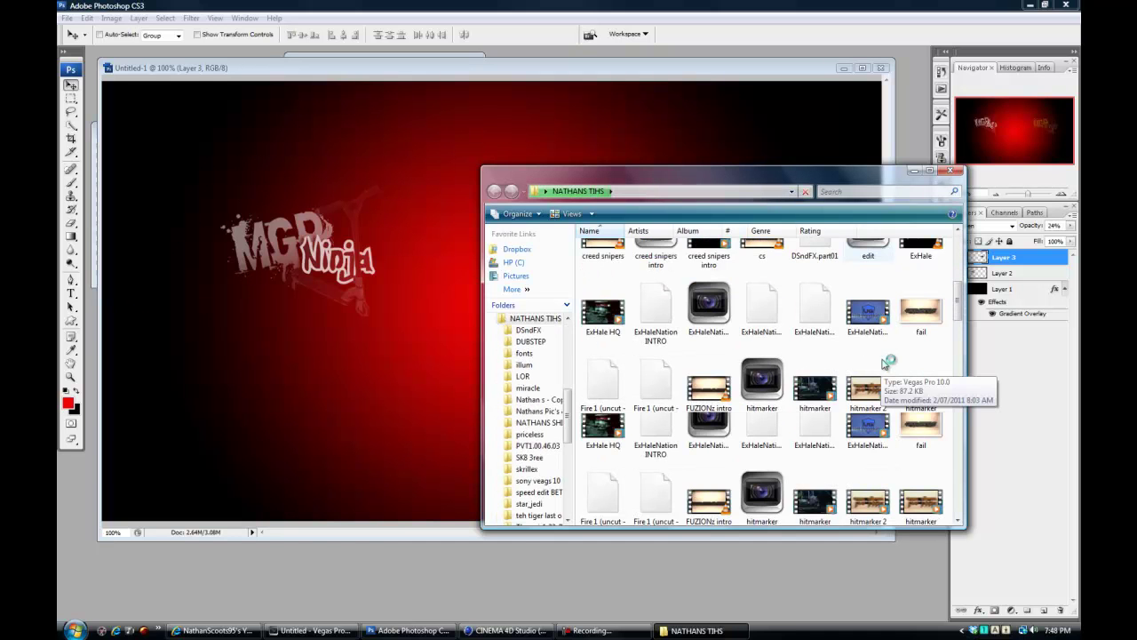
{"action": "scroll", "coordinate": [884, 363], "scroll_direction": "down", "scroll_amount": 5}
{"action": "scroll", "coordinate": [880, 366], "scroll_direction": "down", "scroll_amount": 3}
{"action": "scroll", "coordinate": [871, 373], "scroll_direction": "down", "scroll_amount": 5}
{"action": "scroll", "coordinate": [853, 383], "scroll_direction": "down", "scroll_amount": 3}
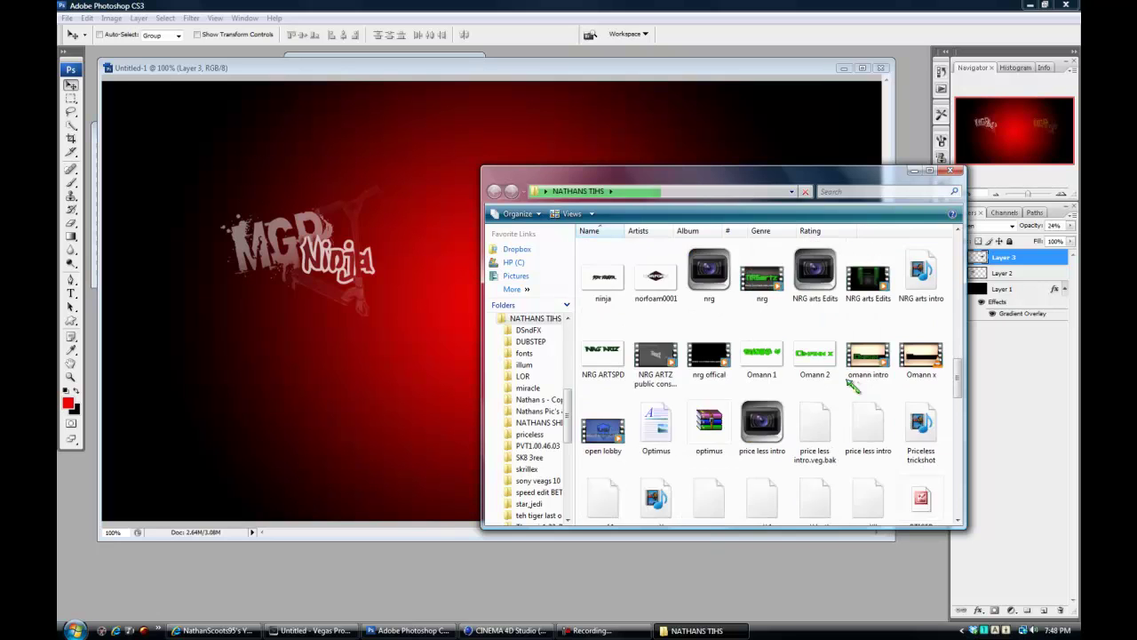
{"action": "scroll", "coordinate": [852, 384], "scroll_direction": "down", "scroll_amount": 3}
{"action": "left_click", "coordinate": [628, 114]}
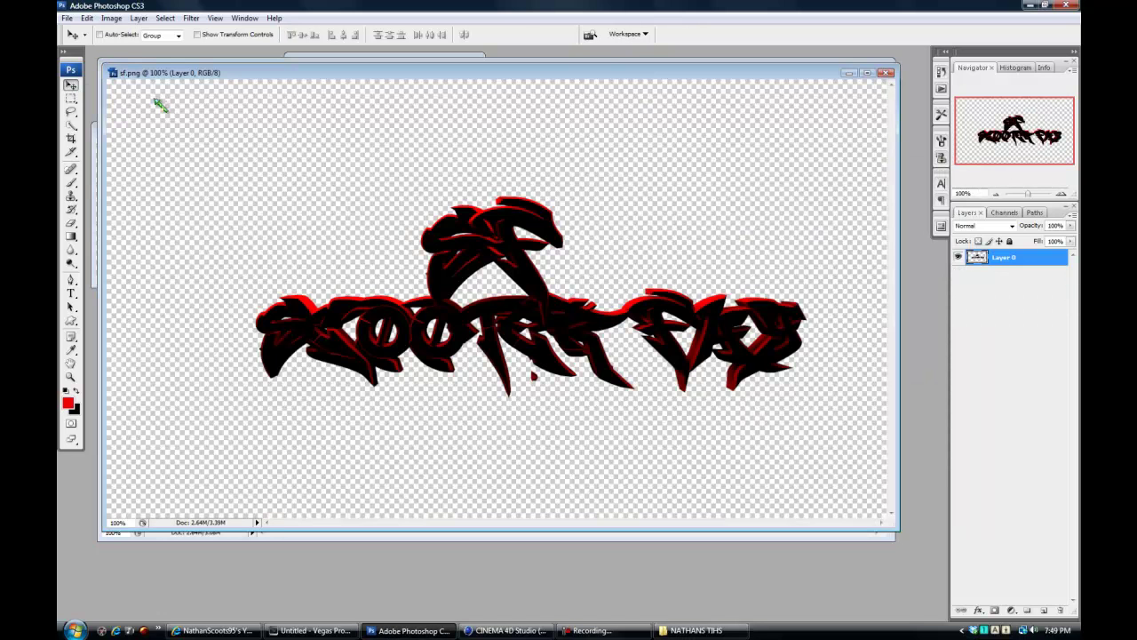
{"action": "left_click_drag", "start_coordinate": [160, 105], "coordinate": [445, 133]}
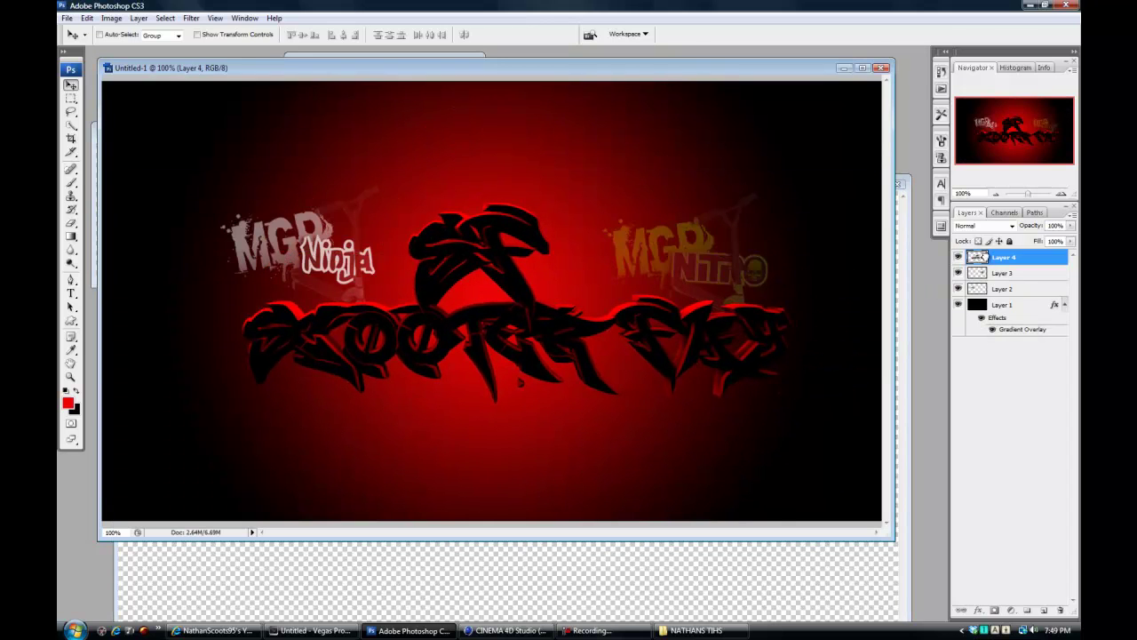
Move the graffiti layer below both MGP logos and return Ninja to Normal blending.
{"action": "left_click_drag", "start_coordinate": [983, 257], "coordinate": [983, 296]}
{"action": "left_click", "coordinate": [984, 276]}
{"action": "left_click", "coordinate": [984, 226]}
{"action": "left_click", "coordinate": [978, 258]}
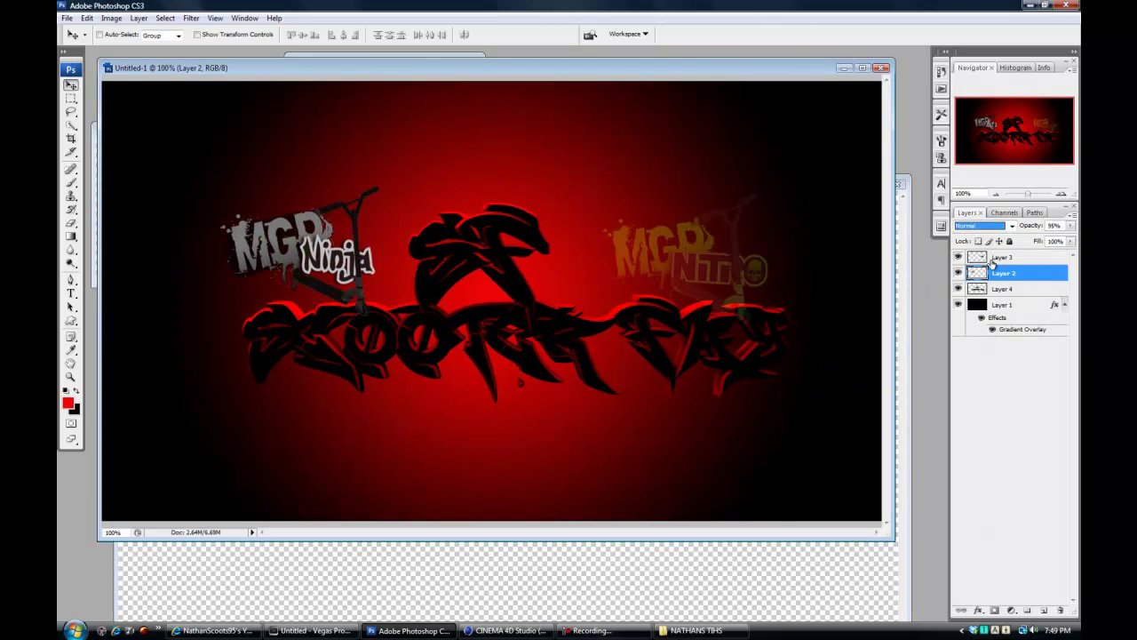
{"action": "left_click", "coordinate": [983, 226]}
{"action": "left_click", "coordinate": [991, 256]}
Lower the Ninja logo's opacity to 42% in Blending Options.
{"action": "right_click", "coordinate": [1002, 273]}
{"action": "left_click", "coordinate": [952, 300]}
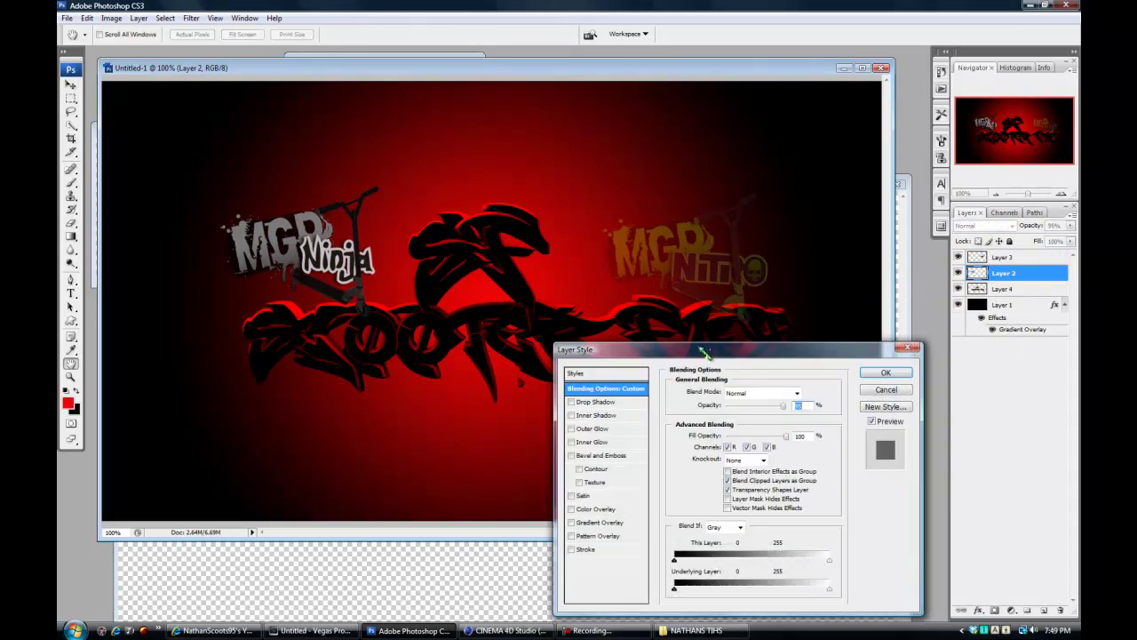
{"action": "left_click_drag", "start_coordinate": [785, 406], "coordinate": [755, 405]}
{"action": "left_click", "coordinate": [891, 374]}
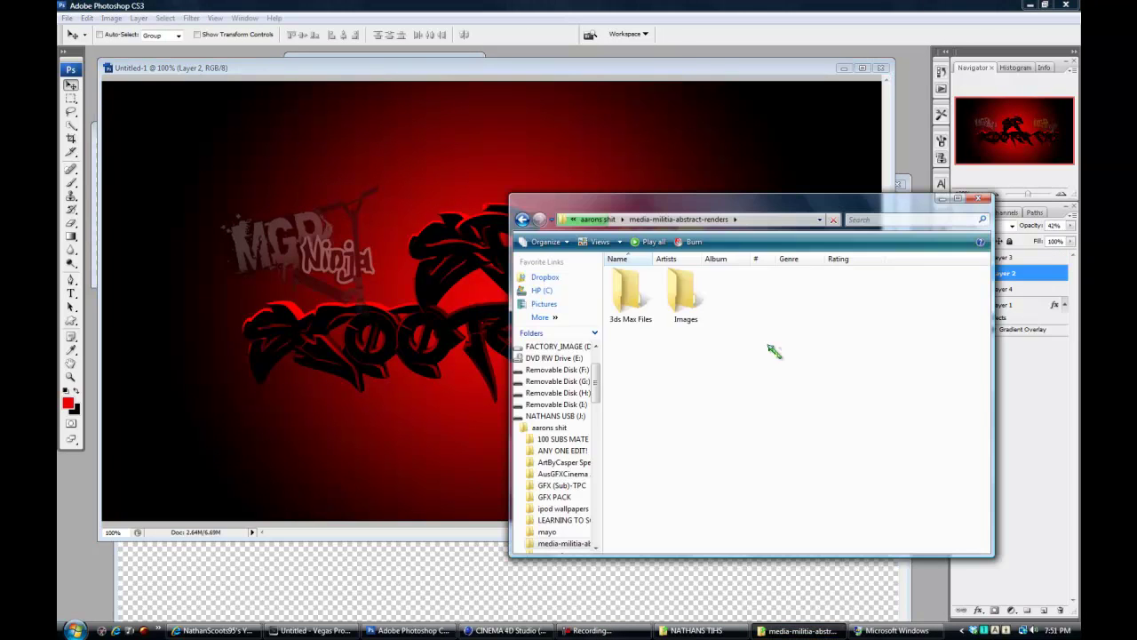
Open Images\9.png and drag the abstract render into the wallpaper, moving it right.
{"action": "double_click", "coordinate": [684, 294]}
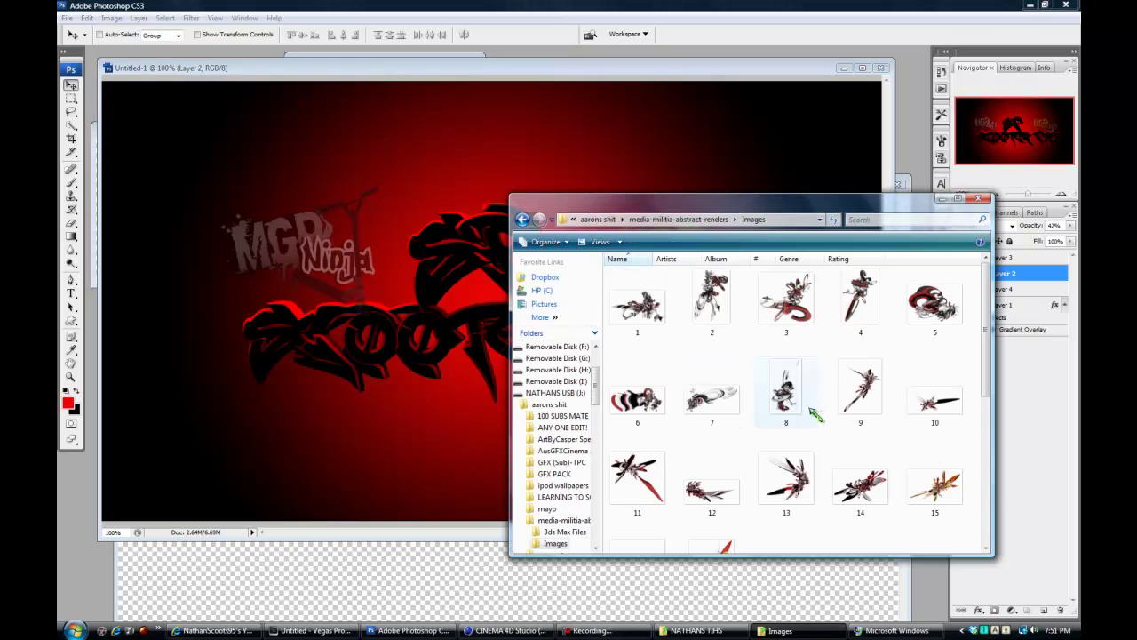
{"action": "double_click", "coordinate": [859, 388]}
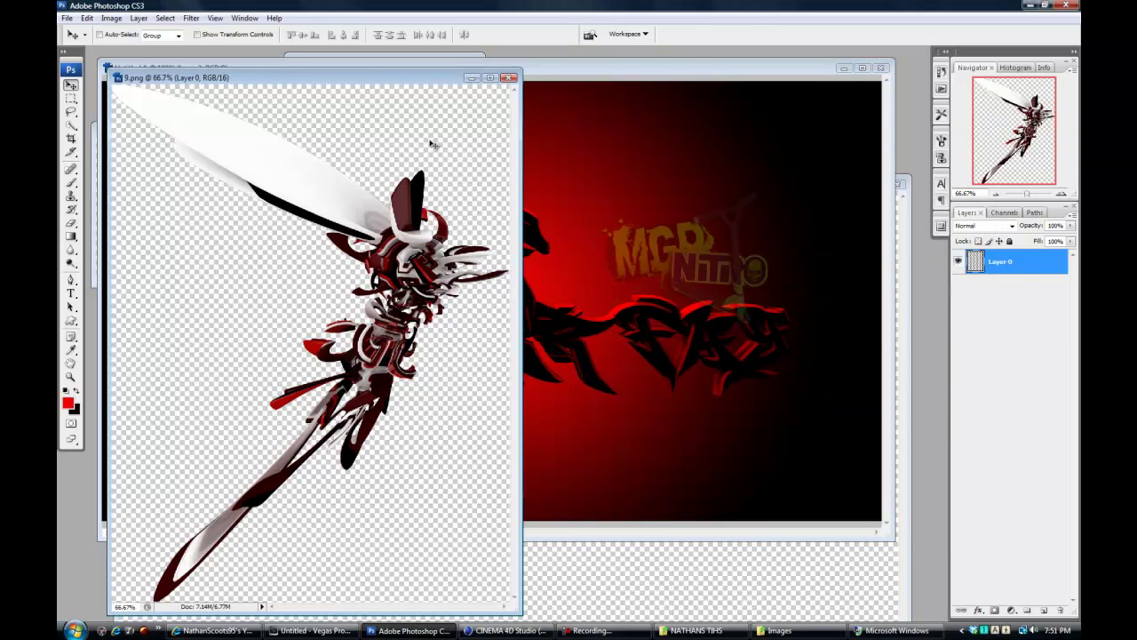
{"action": "left_click_drag", "start_coordinate": [625, 218], "coordinate": [627, 223]}
{"action": "left_click", "coordinate": [553, 239]}
{"action": "left_click_drag", "start_coordinate": [587, 258], "coordinate": [840, 258]}
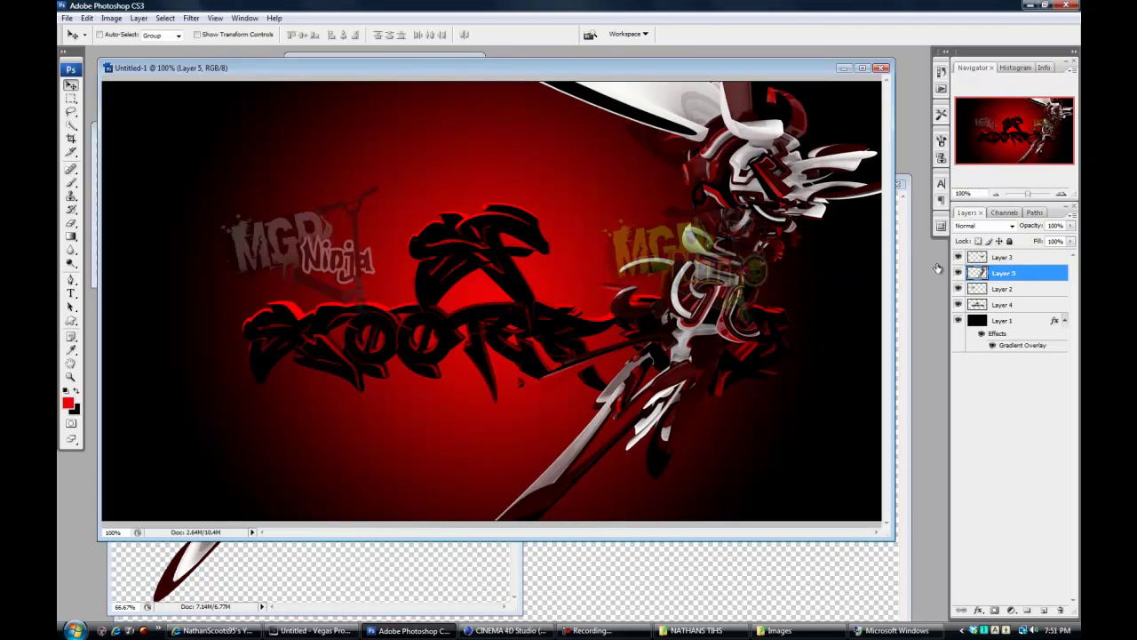
Fade the render to 16% opacity, move it up-left, and return to the Images parent folder.
{"action": "left_click", "coordinate": [995, 226]}
{"action": "right_click", "coordinate": [1004, 305]}
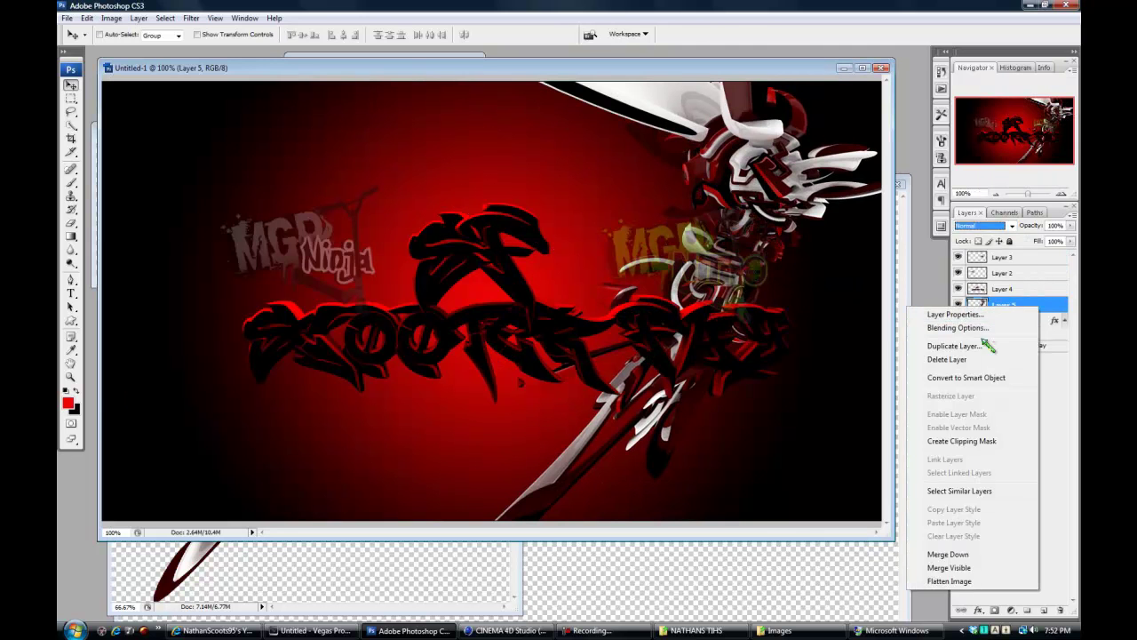
{"action": "left_click", "coordinate": [947, 325]}
{"action": "left_click_drag", "start_coordinate": [781, 415], "coordinate": [741, 410]}
{"action": "left_click", "coordinate": [892, 378]}
{"action": "mouse_move", "coordinate": [758, 217]}
{"action": "left_mouse_down"}
{"action": "mouse_move", "coordinate": [636, 127]}
{"action": "mouse_move", "coordinate": [612, 190]}
{"action": "left_mouse_up"}
{"action": "left_click", "coordinate": [780, 630]}
{"action": "left_click", "coordinate": [524, 219]}
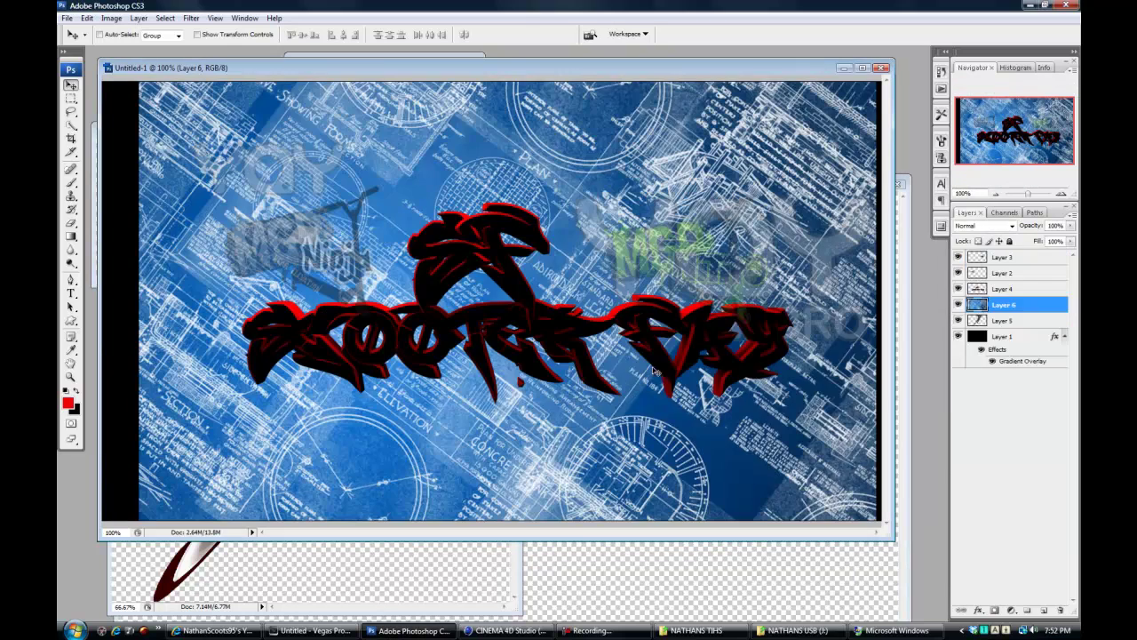
Set the blueprint Layer 6 to 10% opacity with Screen blending.
{"action": "left_click", "coordinate": [1012, 226]}
{"action": "key", "text": "Escape"}
{"action": "double_click", "coordinate": [1035, 305]}
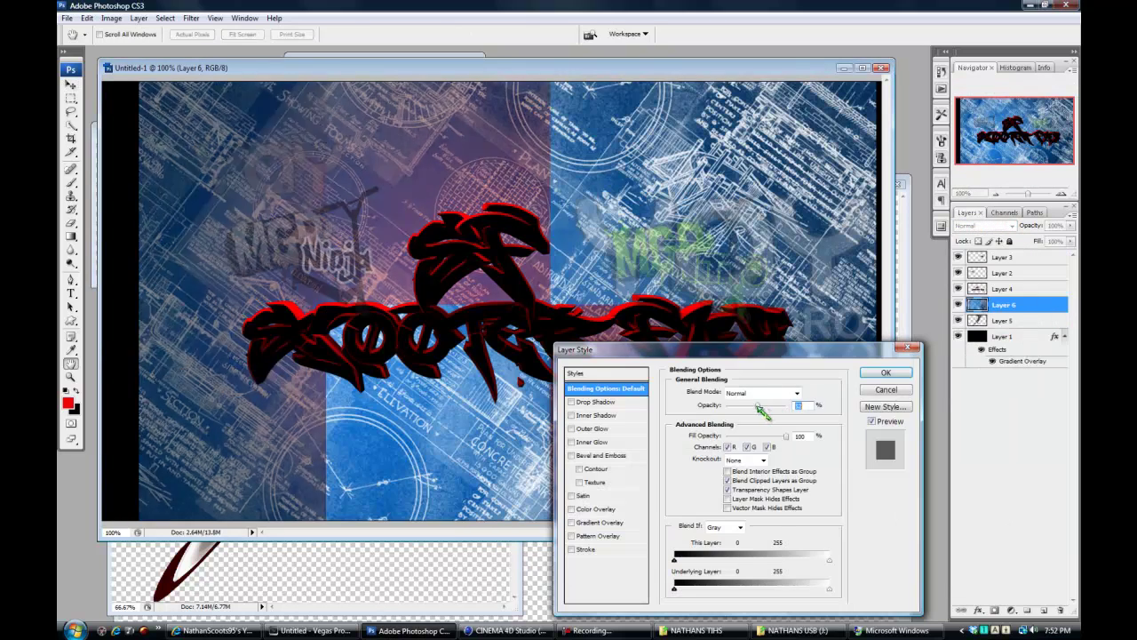
{"action": "left_click_drag", "start_coordinate": [787, 406], "coordinate": [736, 406]}
{"action": "left_click", "coordinate": [884, 373]}
{"action": "left_click", "coordinate": [1012, 226]}
{"action": "left_click", "coordinate": [986, 331]}
Erase the blueprint's left edges and stack the Layer 5 render above it.
{"action": "left_click", "coordinate": [71, 222]}
{"action": "mouse_move", "coordinate": [145, 355]}
{"action": "left_mouse_down"}
{"action": "mouse_move", "coordinate": [152, 507]}
{"action": "mouse_move", "coordinate": [208, 152]}
{"action": "mouse_move", "coordinate": [276, 89]}
{"action": "mouse_move", "coordinate": [817, 223]}
{"action": "mouse_move", "coordinate": [799, 485]}
{"action": "left_mouse_up"}
{"action": "mouse_move", "coordinate": [752, 156]}
{"action": "left_mouse_down"}
{"action": "mouse_move", "coordinate": [249, 474]}
{"action": "mouse_move", "coordinate": [324, 484]}
{"action": "mouse_move", "coordinate": [217, 249]}
{"action": "mouse_move", "coordinate": [853, 172]}
{"action": "left_mouse_up"}
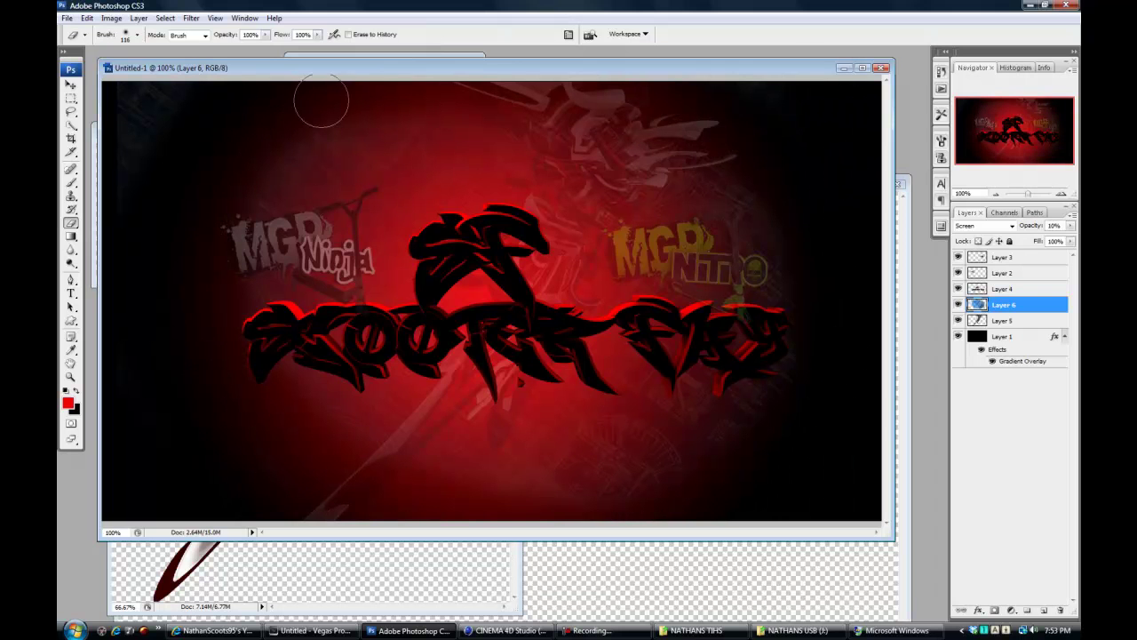
{"action": "left_click", "coordinate": [71, 85]}
{"action": "left_click_drag", "start_coordinate": [1002, 320], "coordinate": [1001, 305]}
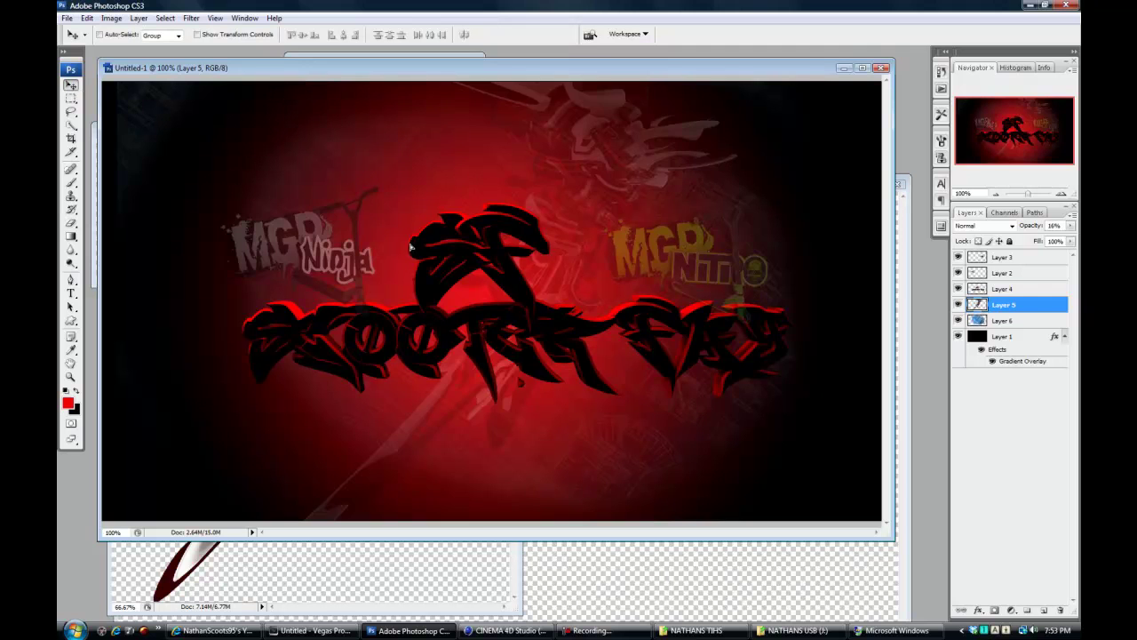
{"action": "key", "text": "alt+["}
{"action": "left_click_drag", "start_coordinate": [411, 247], "coordinate": [596, 369]}
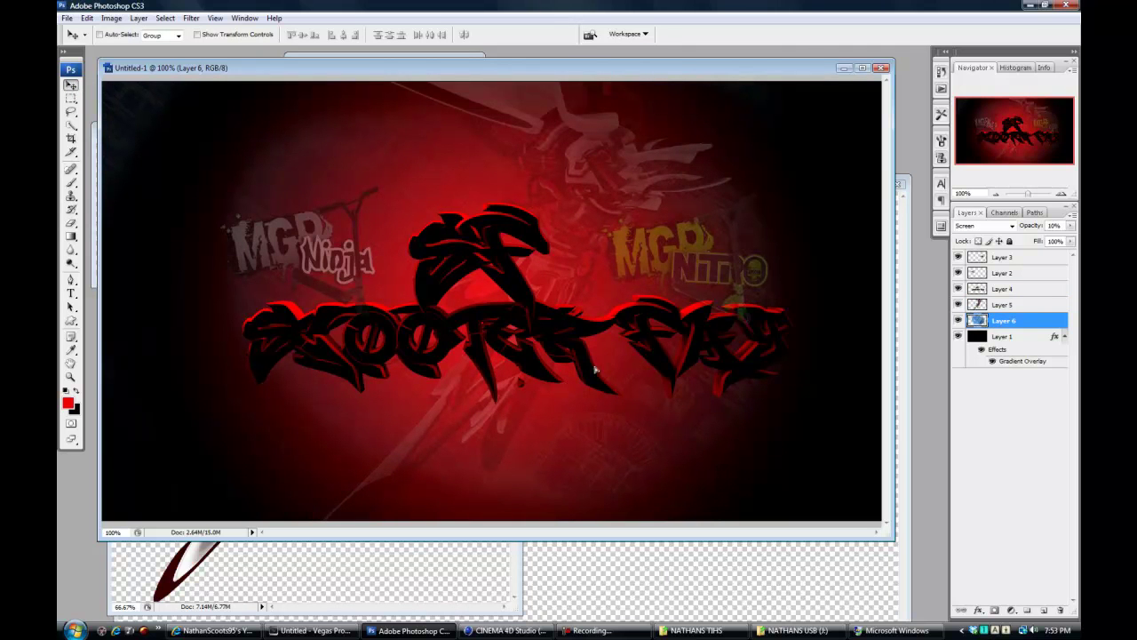
Pick the Brush tool and add a new empty layer for the drips.
{"action": "left_click", "coordinate": [71, 182]}
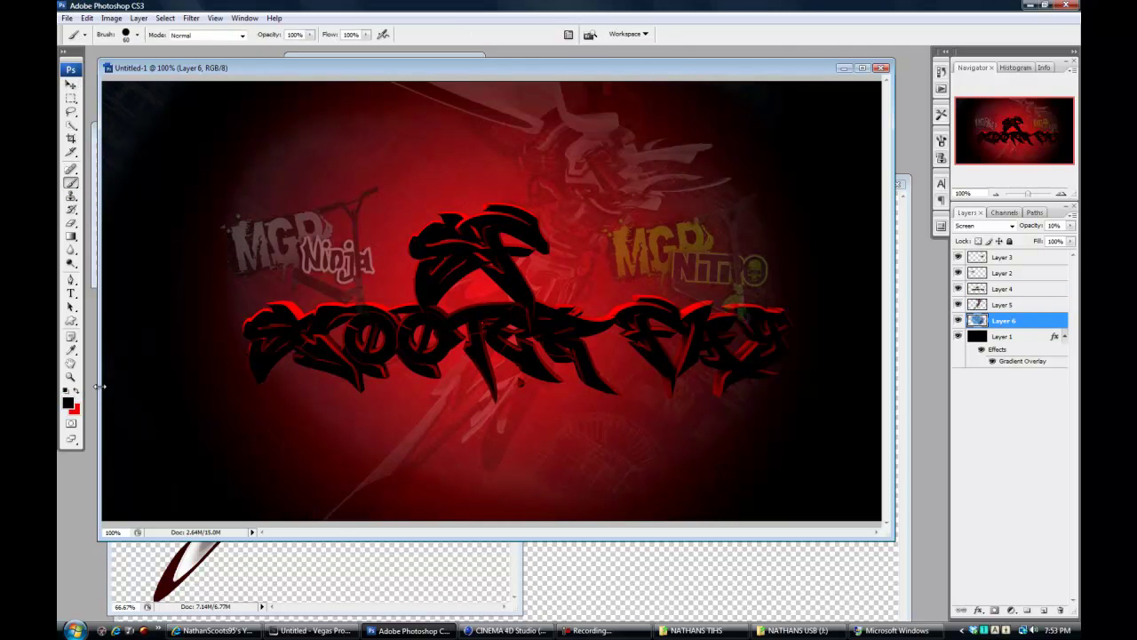
{"action": "left_click", "coordinate": [137, 35]}
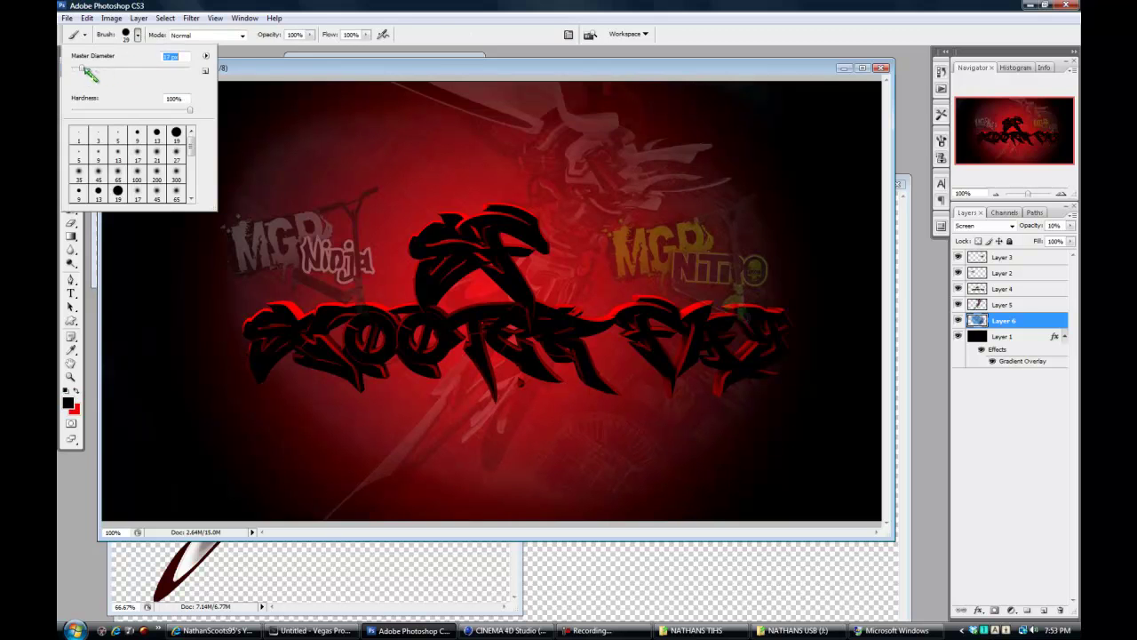
{"action": "key", "text": "Return"}
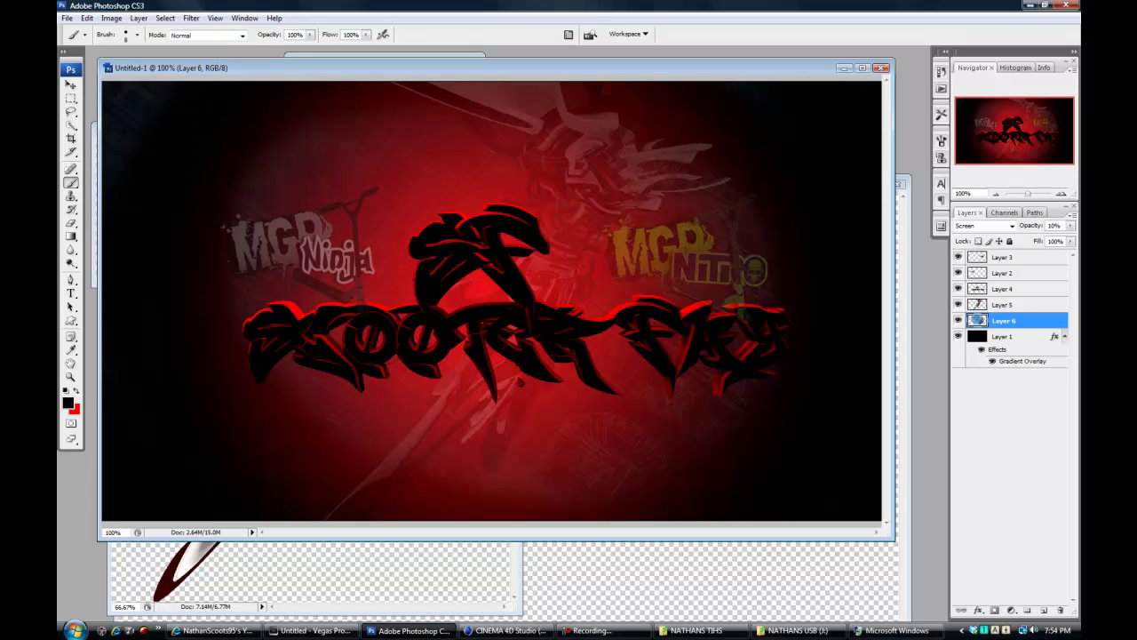
{"action": "key", "text": "alt+]"}
{"action": "key", "text": "alt+]"}
{"action": "left_click", "coordinate": [977, 273]}
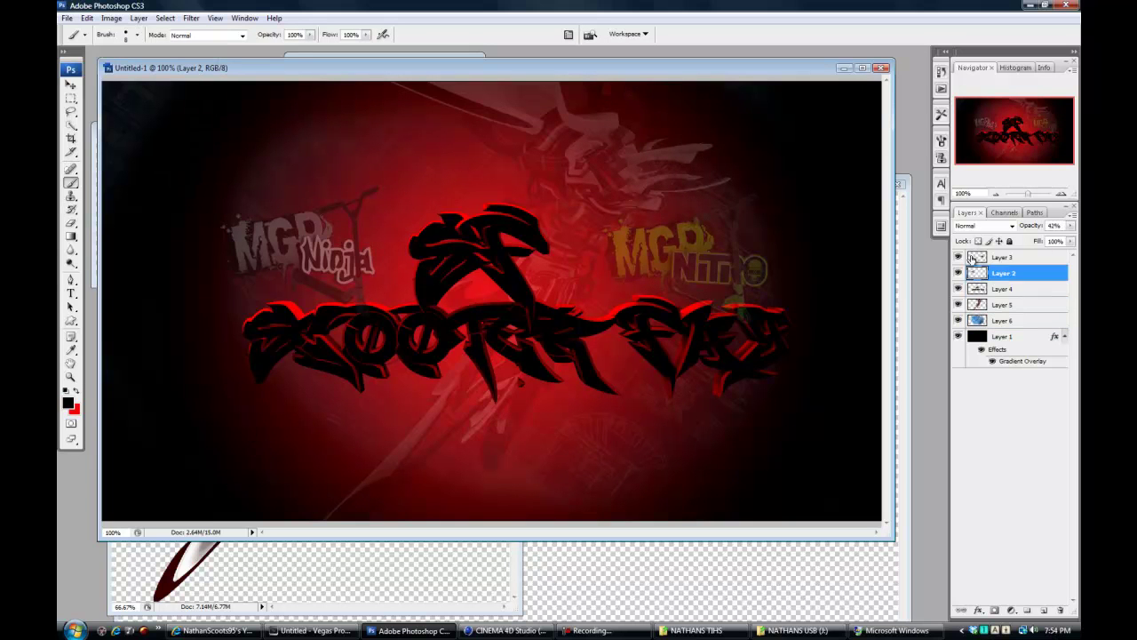
{"action": "left_click", "coordinate": [1061, 610]}
{"action": "left_click", "coordinate": [510, 239]}
{"action": "key", "text": "ctrl+z"}
{"action": "left_click", "coordinate": [1020, 425]}
{"action": "left_click", "coordinate": [1044, 610]}
{"action": "left_click_drag", "start_coordinate": [1003, 257], "coordinate": [1002, 311]}
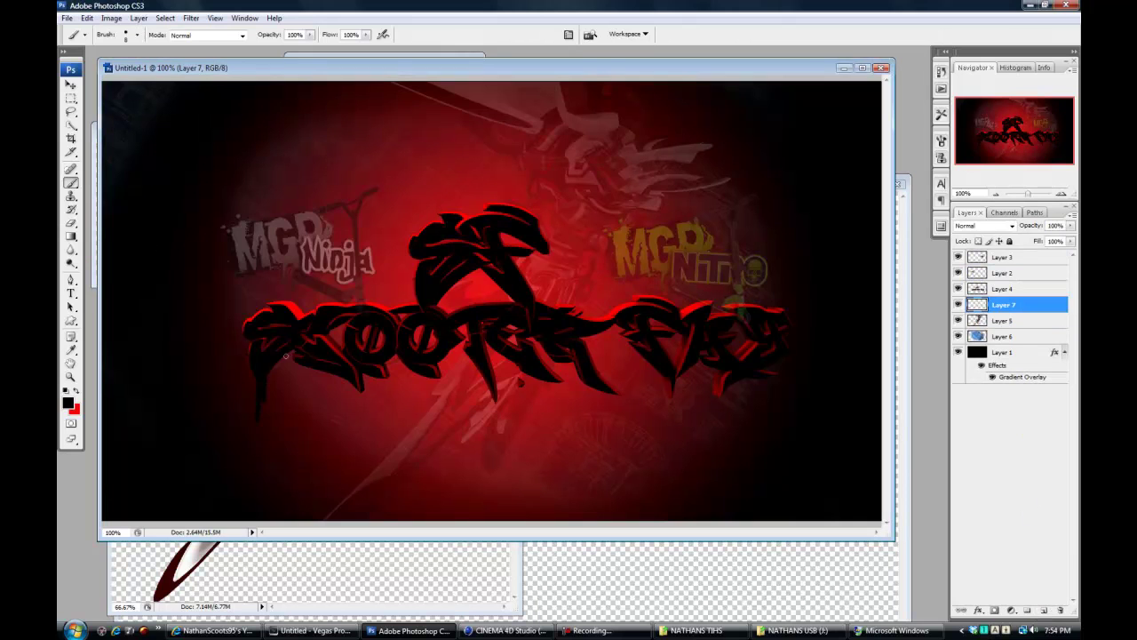
Paint 7 px black drips under the lettering on Layer 7, undoing stray strokes.
{"action": "left_click", "coordinate": [137, 36]}
{"action": "left_click_drag", "start_coordinate": [84, 77], "coordinate": [80, 72]}
{"action": "left_click", "coordinate": [255, 393]}
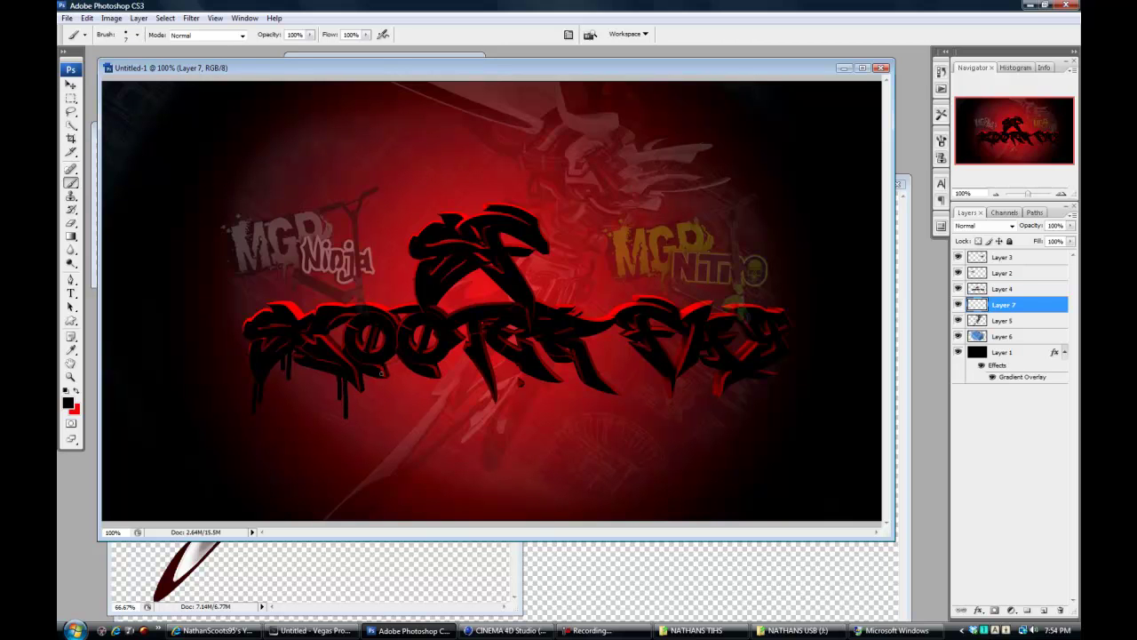
{"action": "key", "text": "ctrl+alt+z"}
{"action": "key", "text": "ctrl+alt+z"}
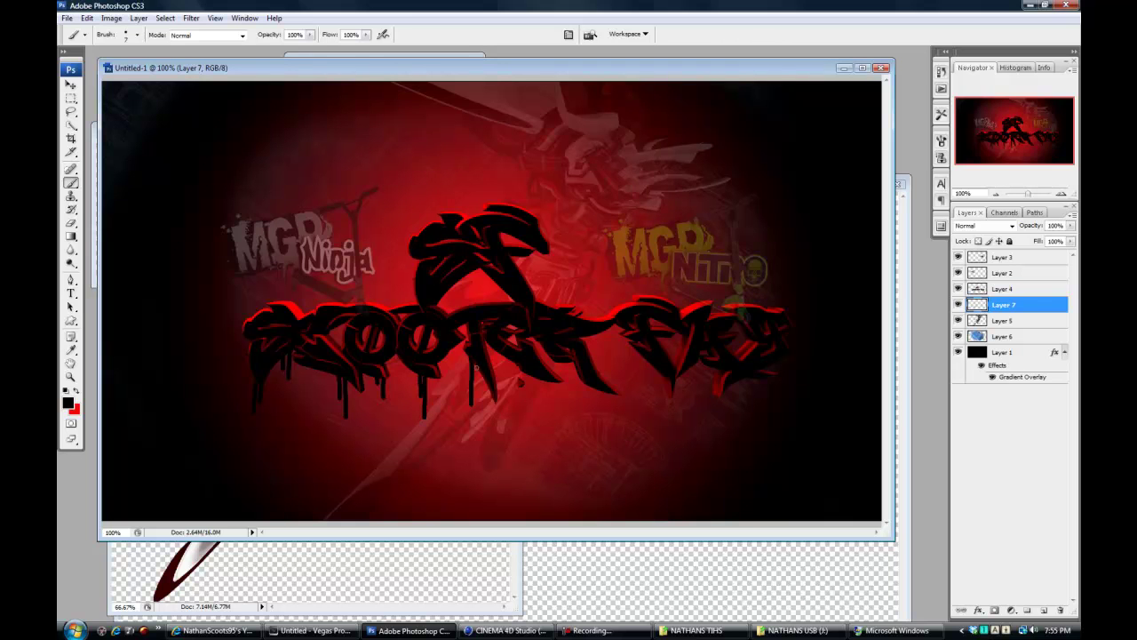
{"action": "key", "text": "ctrl+alt+z"}
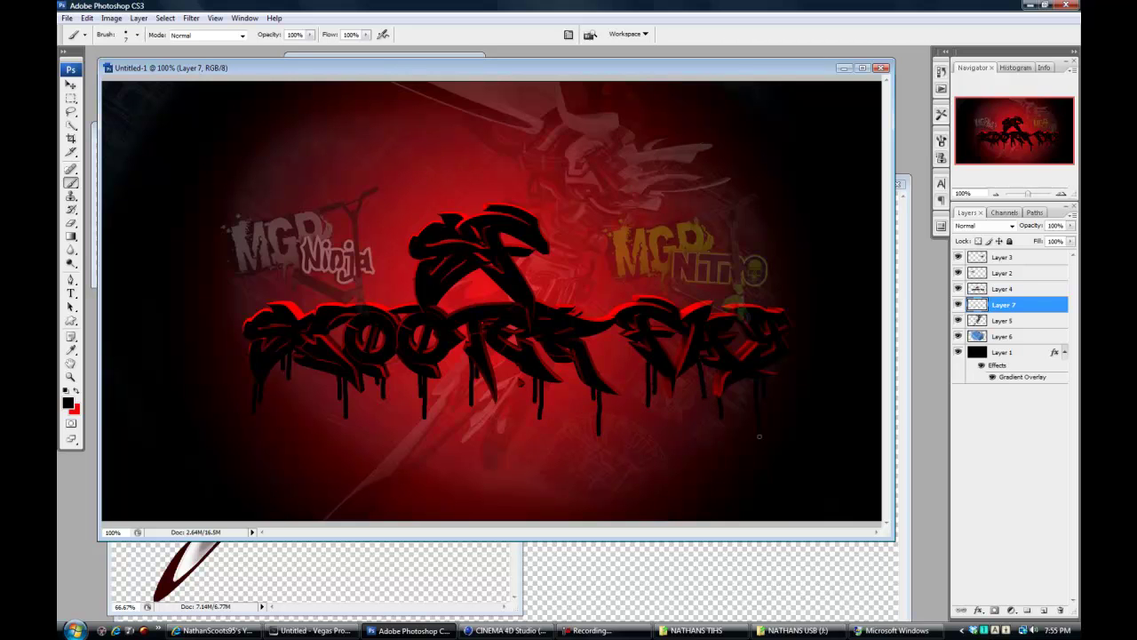
{"action": "left_click", "coordinate": [1009, 290]}
{"action": "left_click", "coordinate": [77, 392]}
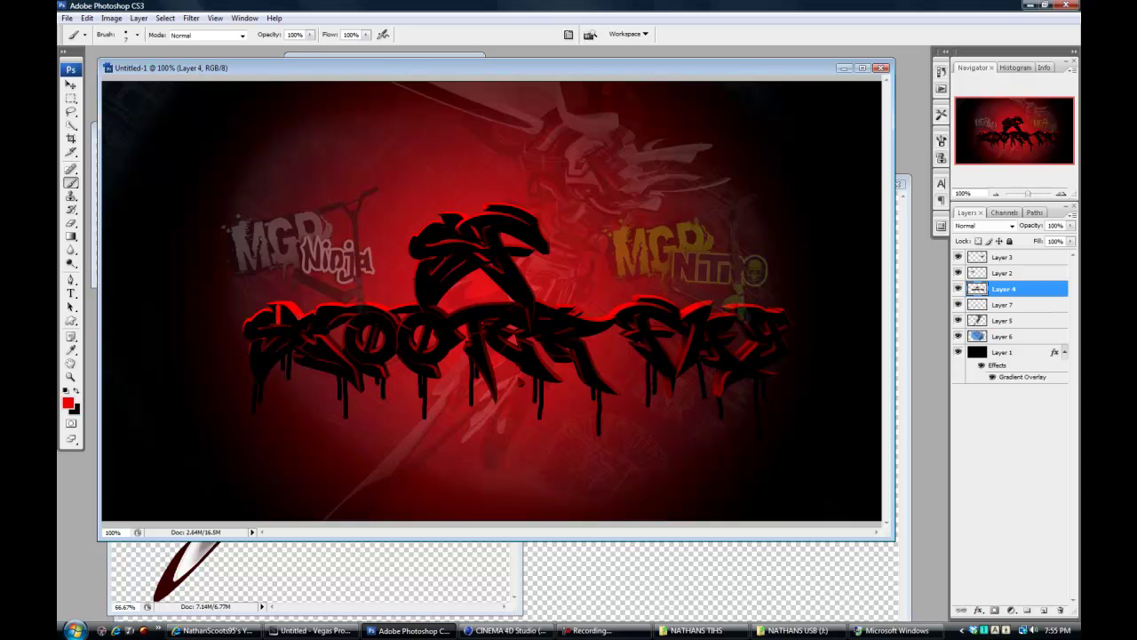
{"action": "left_click", "coordinate": [973, 307]}
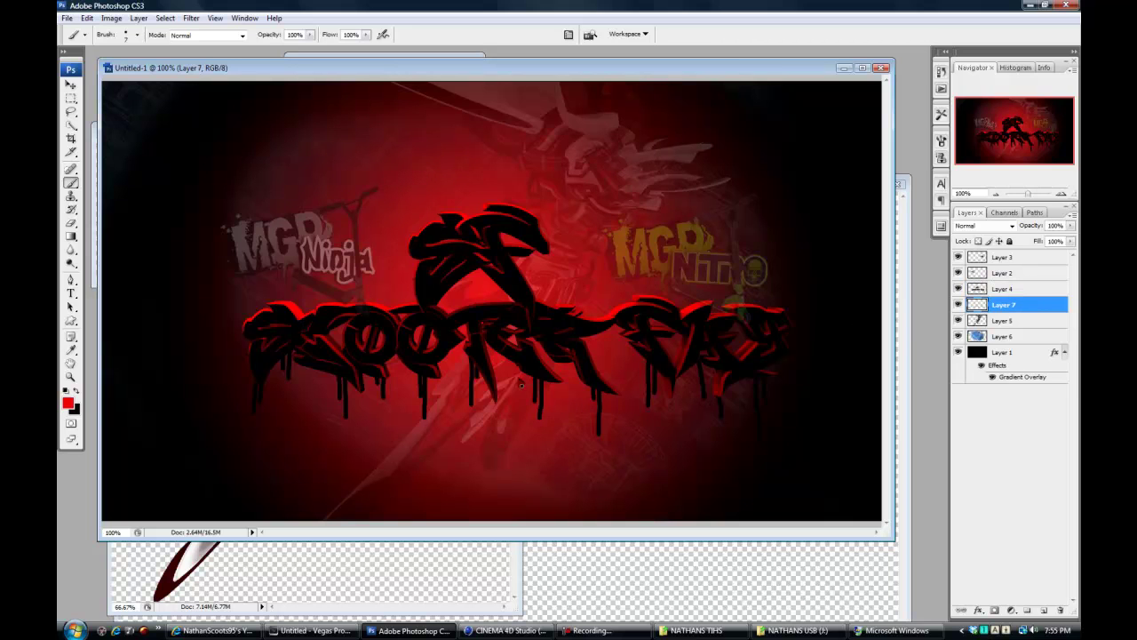
Set the blueprint Layer 6 to Color Dodge blending.
{"action": "key", "text": "i"}
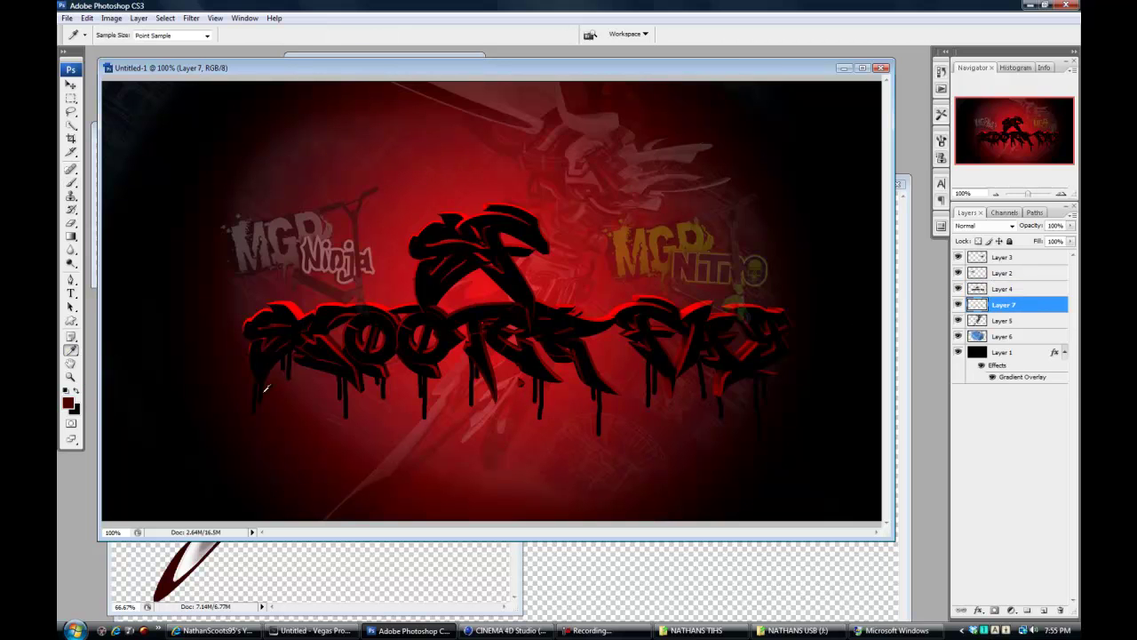
{"action": "key", "text": "b"}
{"action": "left_click", "coordinate": [1002, 336]}
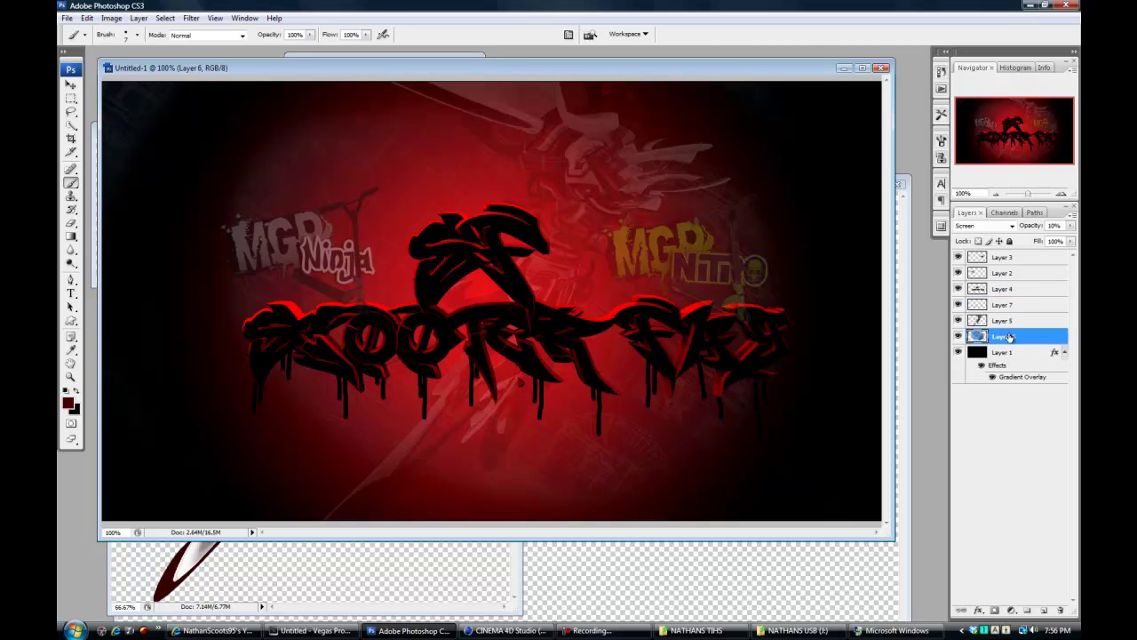
{"action": "right_click", "coordinate": [1004, 337]}
{"action": "left_click", "coordinate": [982, 226]}
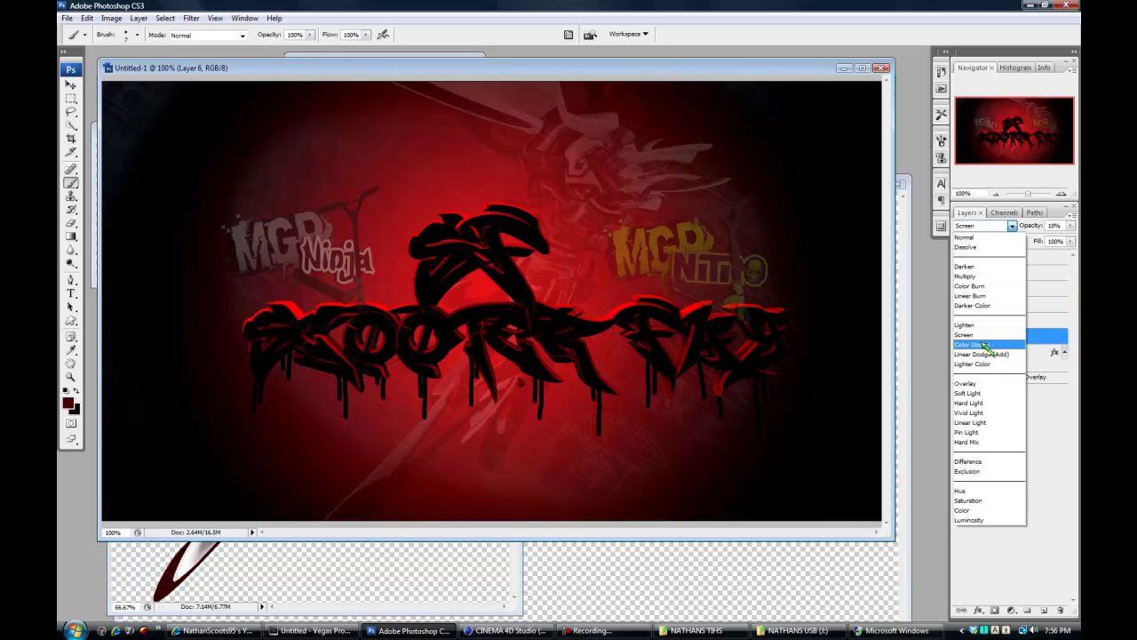
{"action": "left_click", "coordinate": [972, 344]}
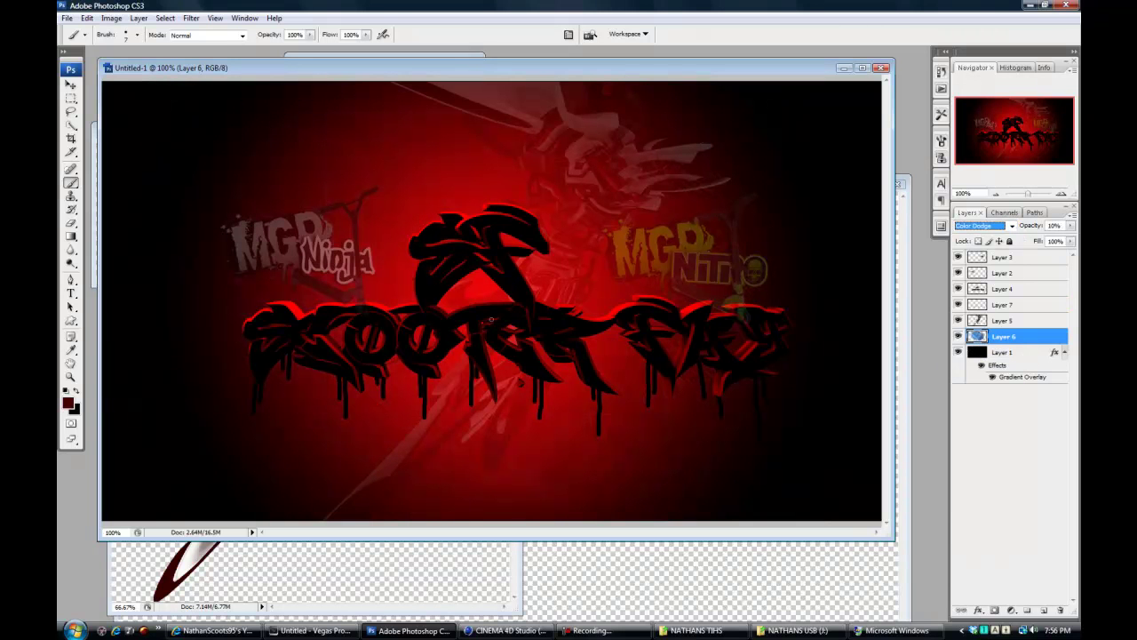
Open the USB drive's graphics folder in Windows Explorer.
{"action": "left_click", "coordinate": [795, 630]}
{"action": "double_click", "coordinate": [882, 453]}
{"action": "double_click", "coordinate": [843, 374]}
Bring the smoke4 image from the Smoke folder into the wallpaper along the bottom.
{"action": "key", "text": "BackSpace"}
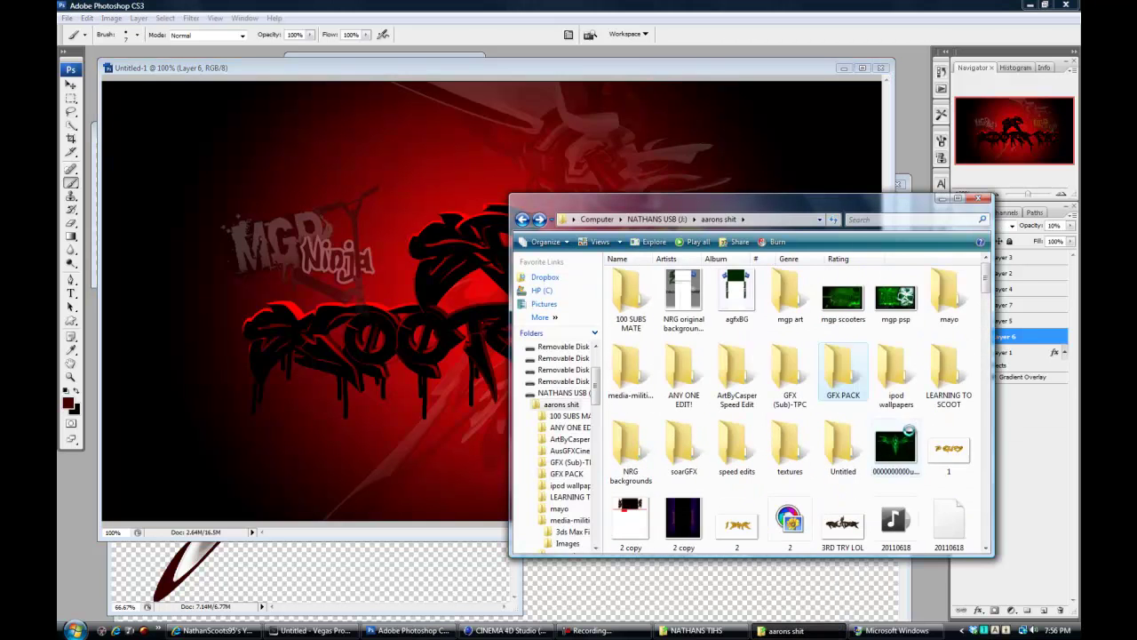
{"action": "double_click", "coordinate": [790, 373]}
{"action": "double_click", "coordinate": [851, 369]}
{"action": "left_click", "coordinate": [798, 309]}
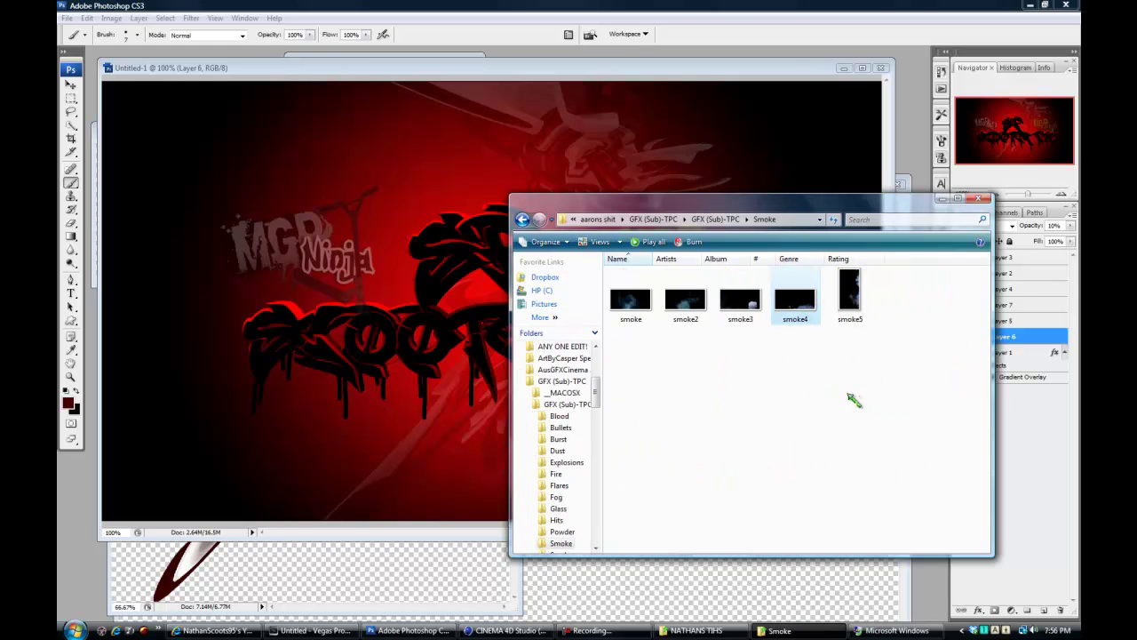
{"action": "left_click_drag", "start_coordinate": [853, 399], "coordinate": [626, 421]}
{"action": "key", "text": "v"}
{"action": "left_click_drag", "start_coordinate": [497, 374], "coordinate": [510, 485]}
Set the smoke layer to Screen blending, testing and discarding a stroke style.
{"action": "left_click", "coordinate": [1012, 227]}
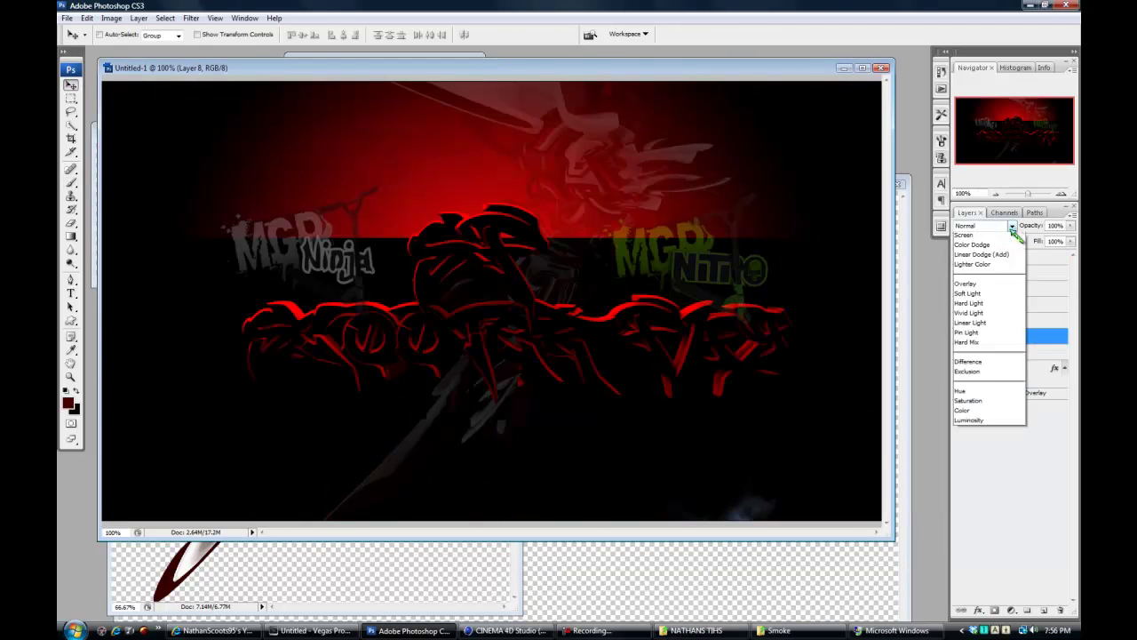
{"action": "left_click", "coordinate": [963, 235]}
{"action": "right_click", "coordinate": [1015, 336]}
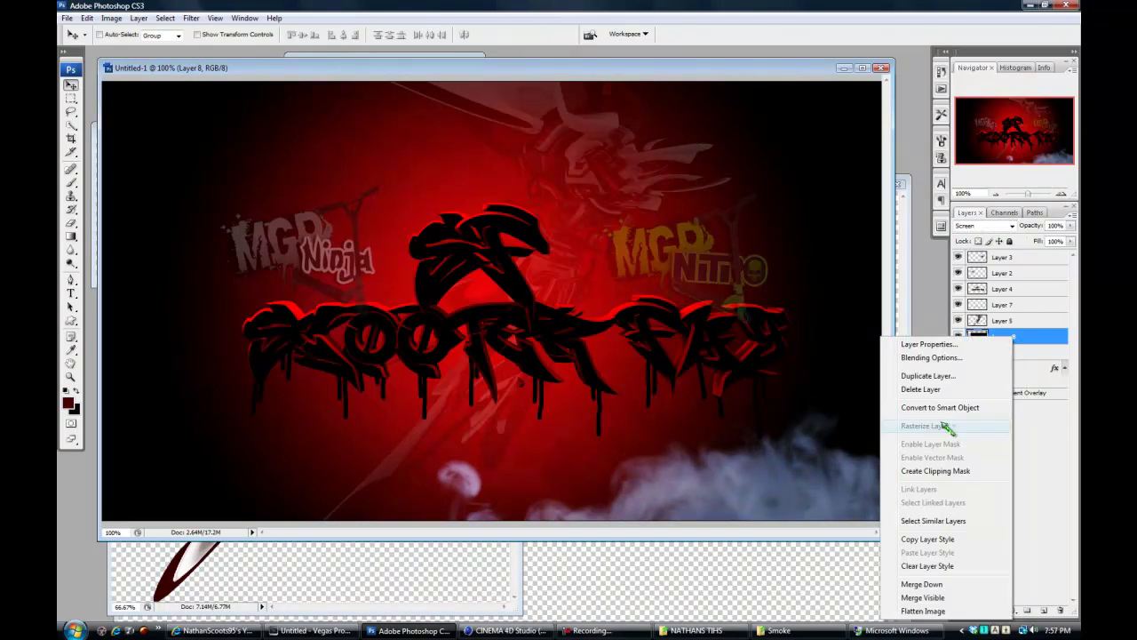
{"action": "left_click", "coordinate": [931, 358]}
{"action": "left_click", "coordinate": [573, 550]}
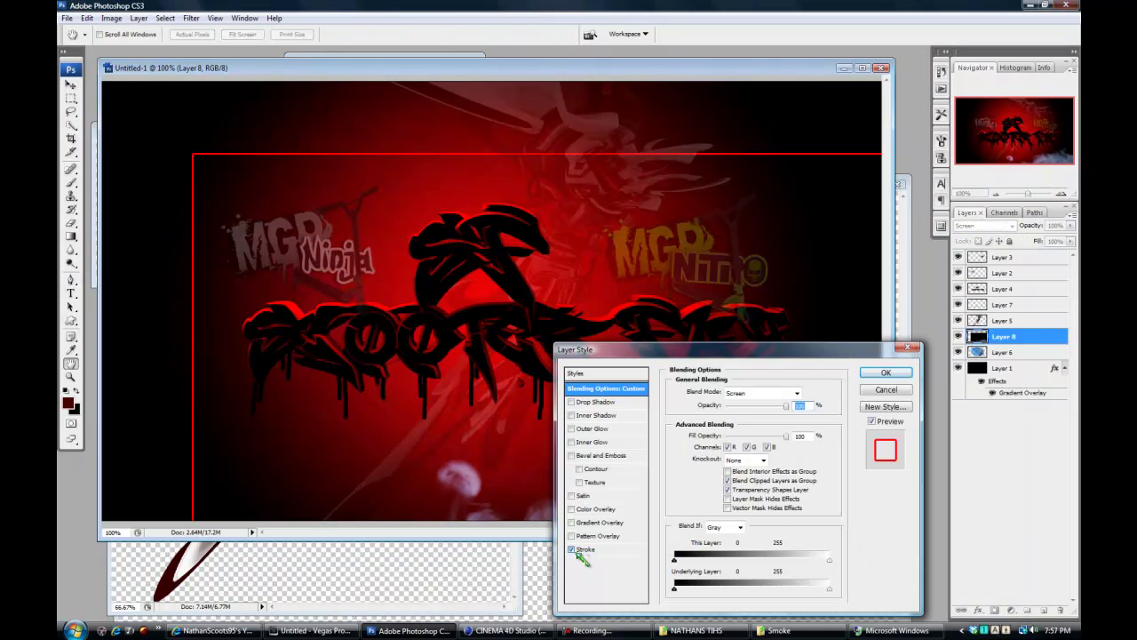
{"action": "left_click", "coordinate": [886, 373]}
Open Flare.jpg, rotate it 90°, and drag it into the wallpaper as Layer 9.
{"action": "key", "text": "alt+Tab"}
{"action": "left_click", "coordinate": [715, 218]}
{"action": "double_click", "coordinate": [958, 293]}
{"action": "left_click_drag", "start_coordinate": [958, 293], "coordinate": [123, 28]}
{"action": "left_click", "coordinate": [111, 18]}
{"action": "left_click", "coordinate": [257, 152]}
{"action": "left_click_drag", "start_coordinate": [198, 165], "coordinate": [579, 406]}
Set the flare layer to Screen, centre it, and limit it to the red channel.
{"action": "left_click", "coordinate": [1011, 226]}
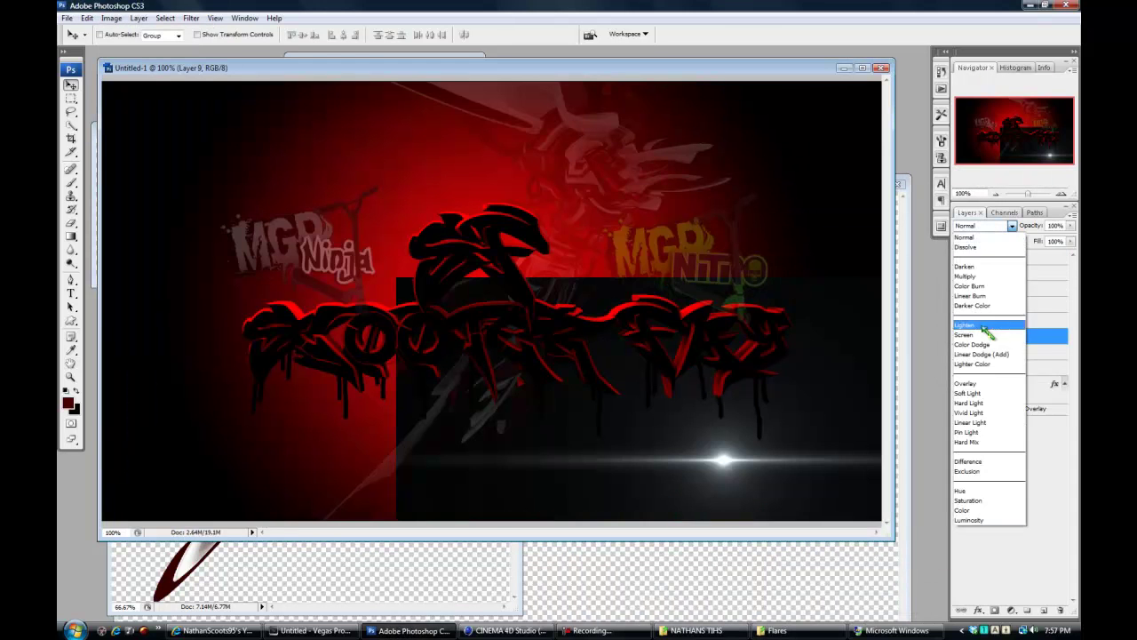
{"action": "left_click", "coordinate": [965, 335]}
{"action": "left_click_drag", "start_coordinate": [724, 460], "coordinate": [475, 291]}
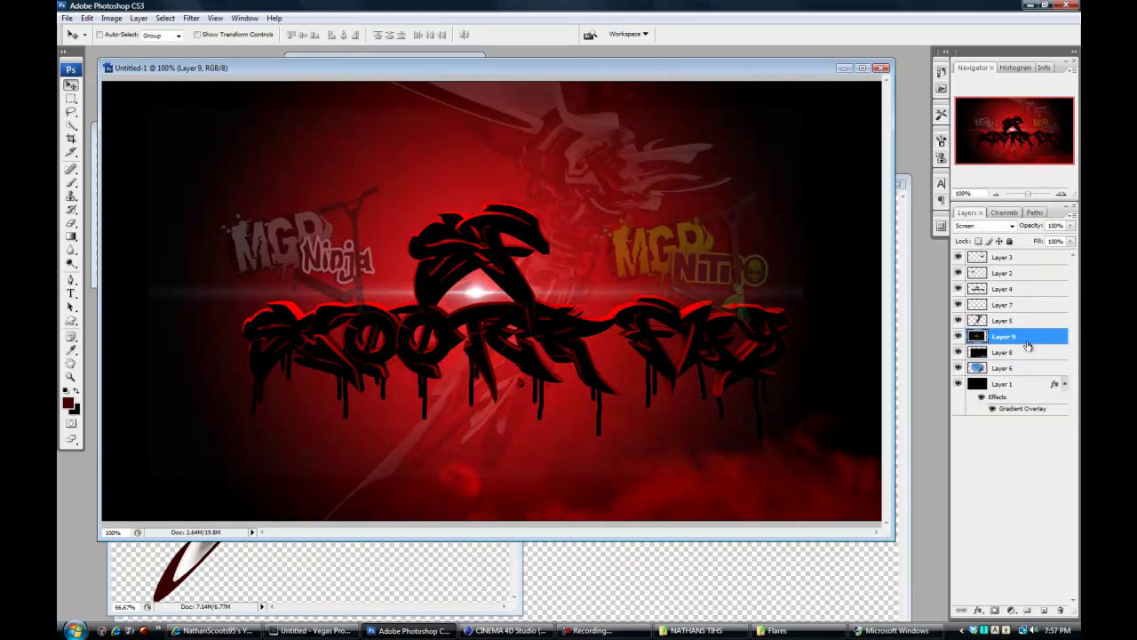
{"action": "double_click", "coordinate": [1028, 346]}
{"action": "left_click", "coordinate": [768, 446]}
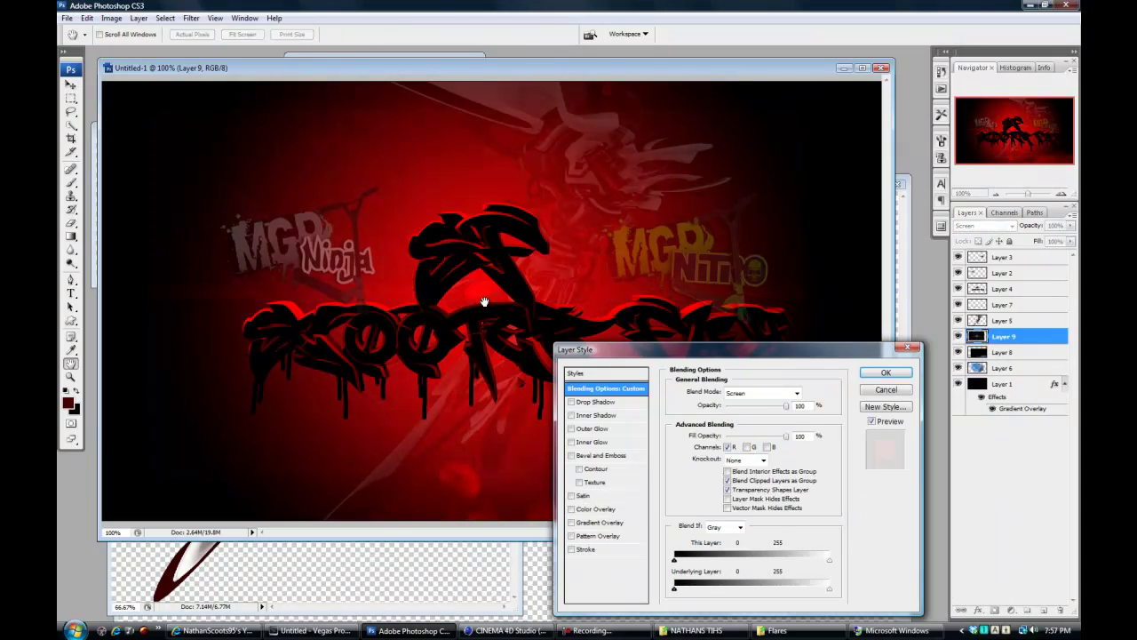
{"action": "key", "text": "Return"}
Raise the flare in the layer stack, nudge it left over the SF logo, and begin Save As.
{"action": "key", "text": "ctrl+bracketright"}
{"action": "key", "text": "ctrl+bracketright"}
{"action": "key", "text": "ctrl+bracketright"}
{"action": "left_click_drag", "start_coordinate": [484, 302], "coordinate": [439, 307]}
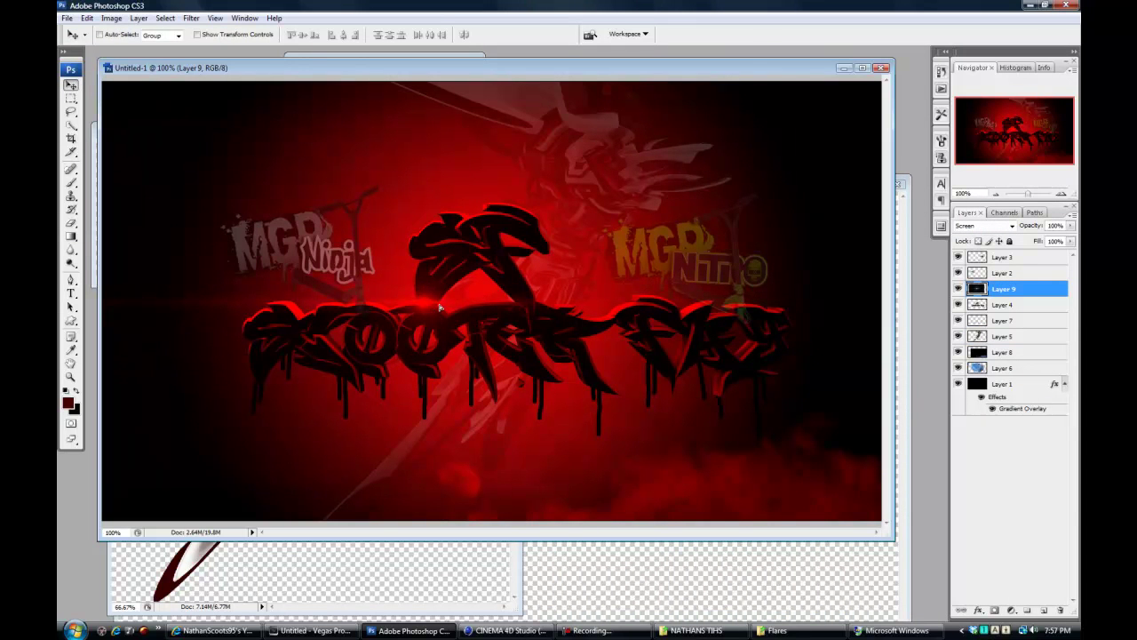
{"action": "key", "text": "e"}
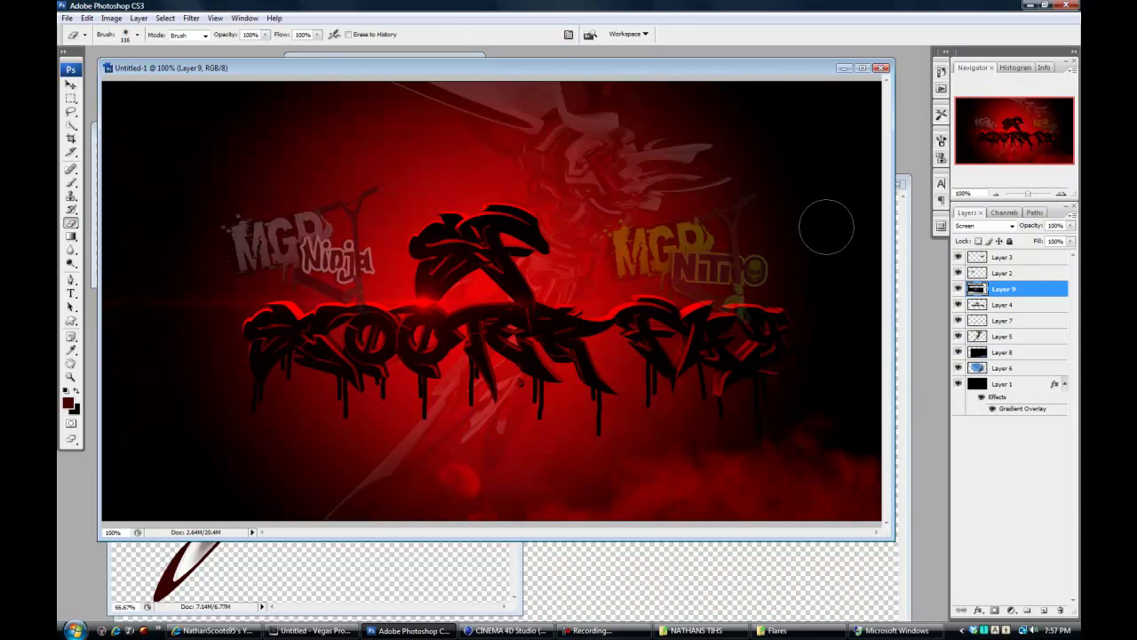
{"action": "left_click", "coordinate": [67, 18]}
{"action": "left_click", "coordinate": [151, 170]}
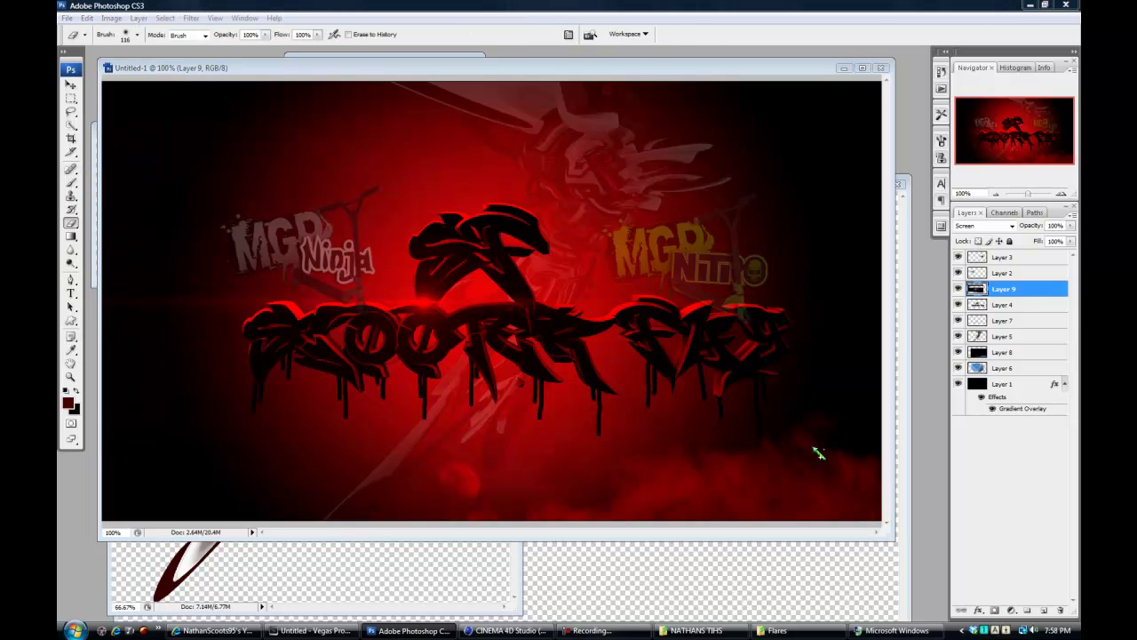
Save to the Desktop as 'SCOOTER FAG' in PSD format with Maximize Compatibility.
{"action": "left_click", "coordinate": [500, 329]}
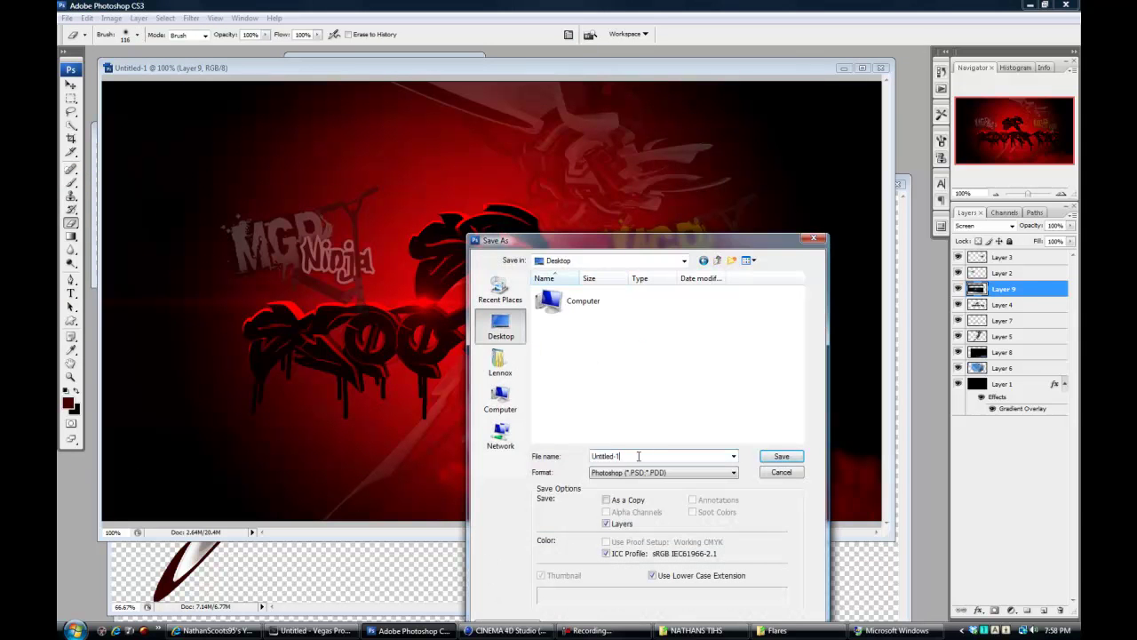
{"action": "type", "text": "SCOOTER FAG"}
{"action": "left_click", "coordinate": [784, 458]}
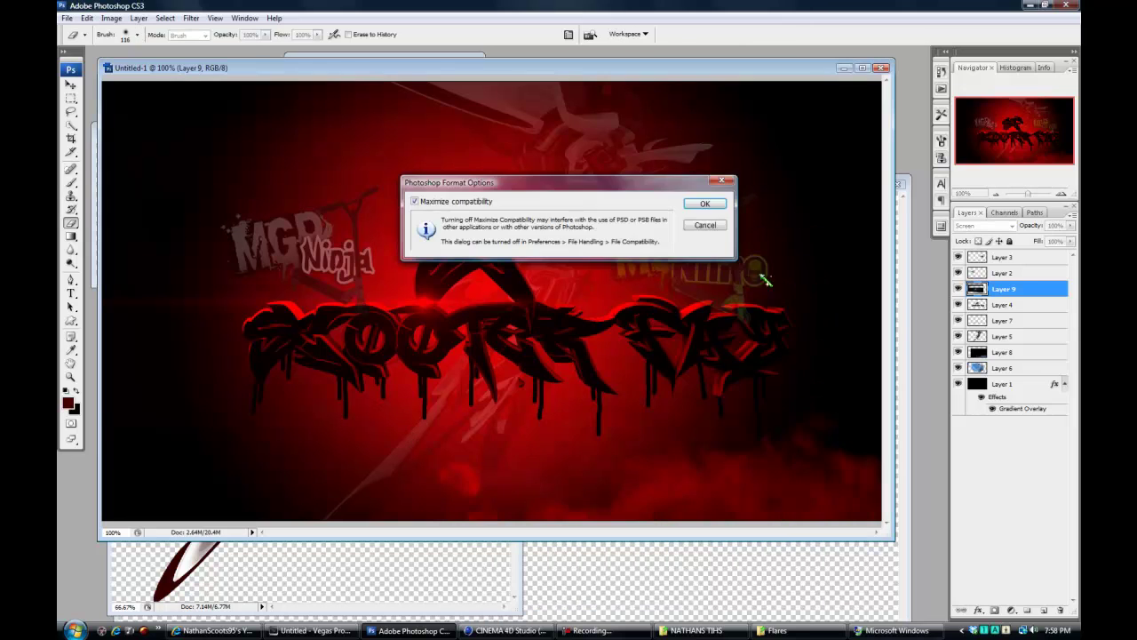
{"action": "left_click", "coordinate": [715, 203]}
{"action": "left_click", "coordinate": [597, 632]}
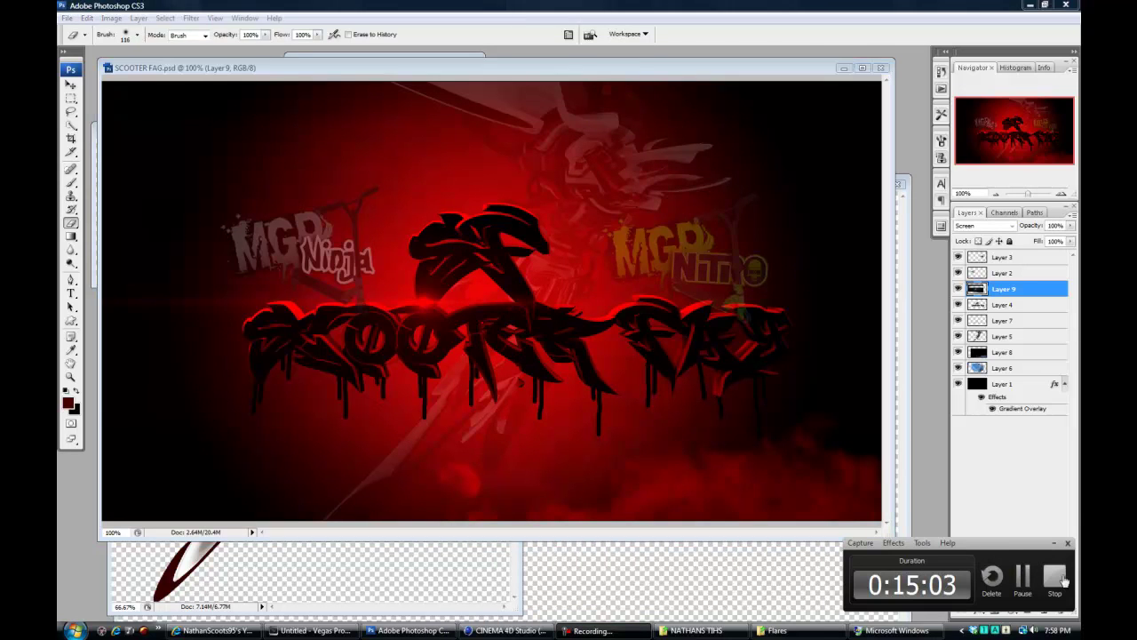